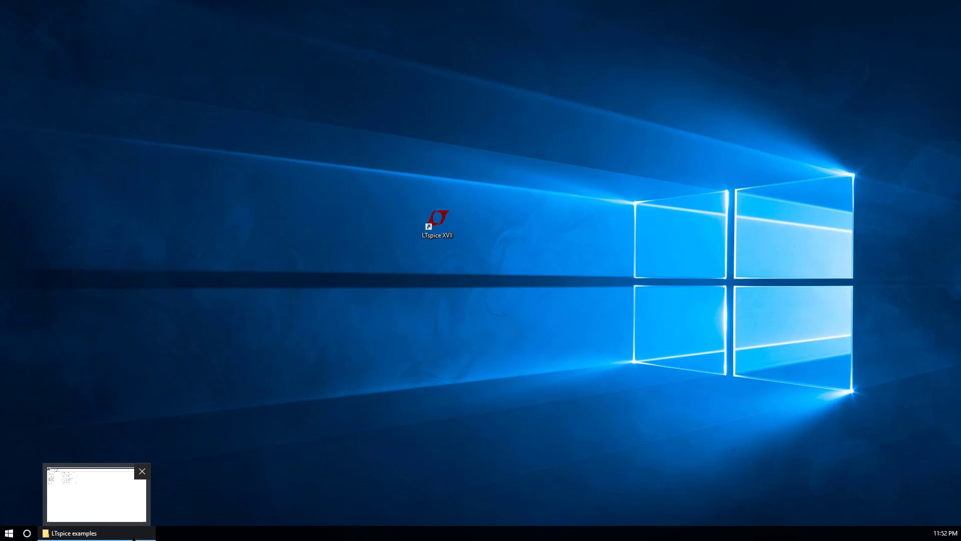
Launch LTspice XVII, create a new schematic and save it as example_step.asc in the examples folder
double_click(441, 229)
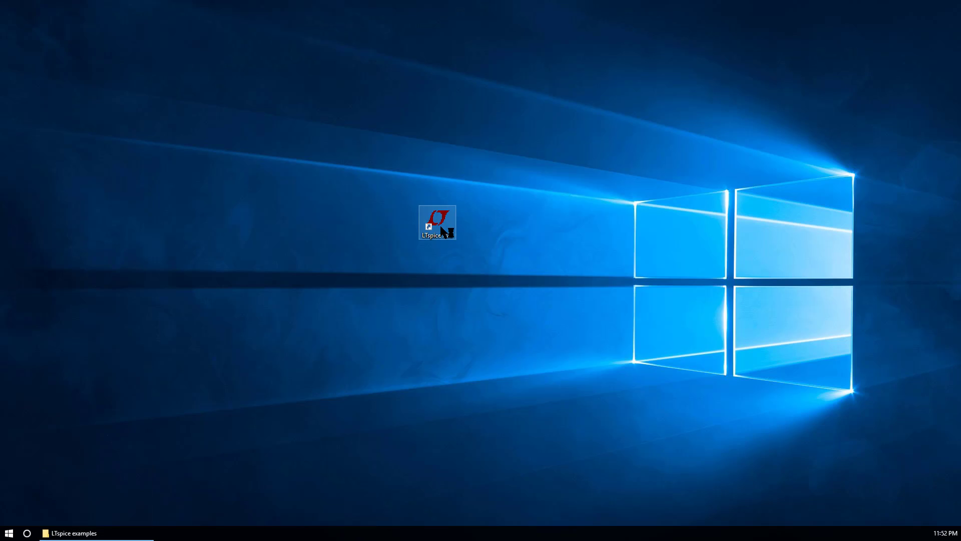
click(14, 31)
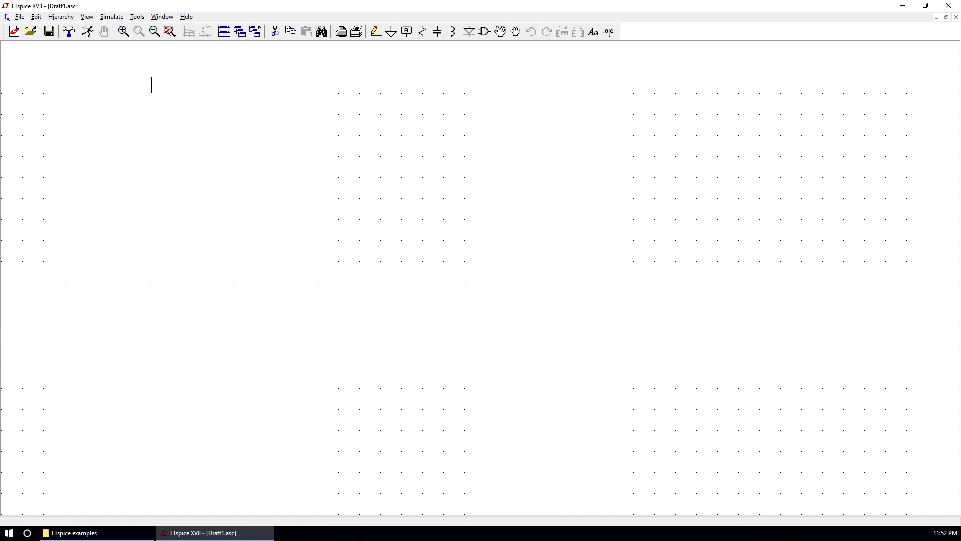
click(20, 17)
click(47, 82)
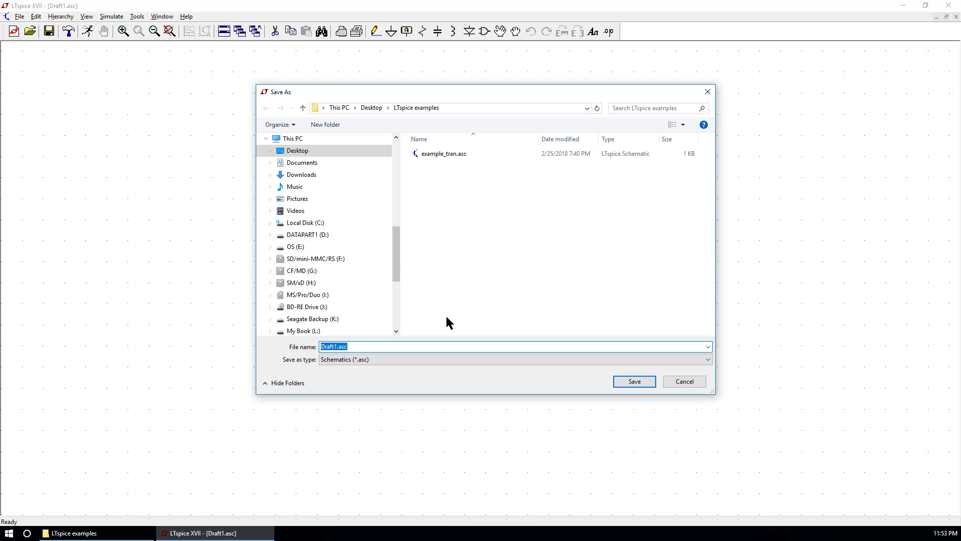
click(450, 159)
click(356, 347)
click(356, 347)
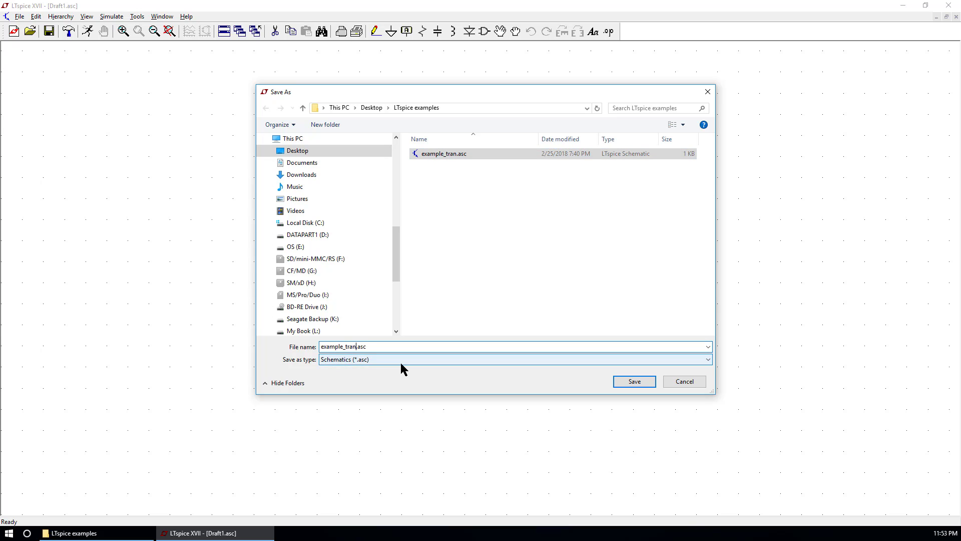
key(BackSpace)
key(BackSpace)
key(BackSpace)
key(BackSpace)
text(step)
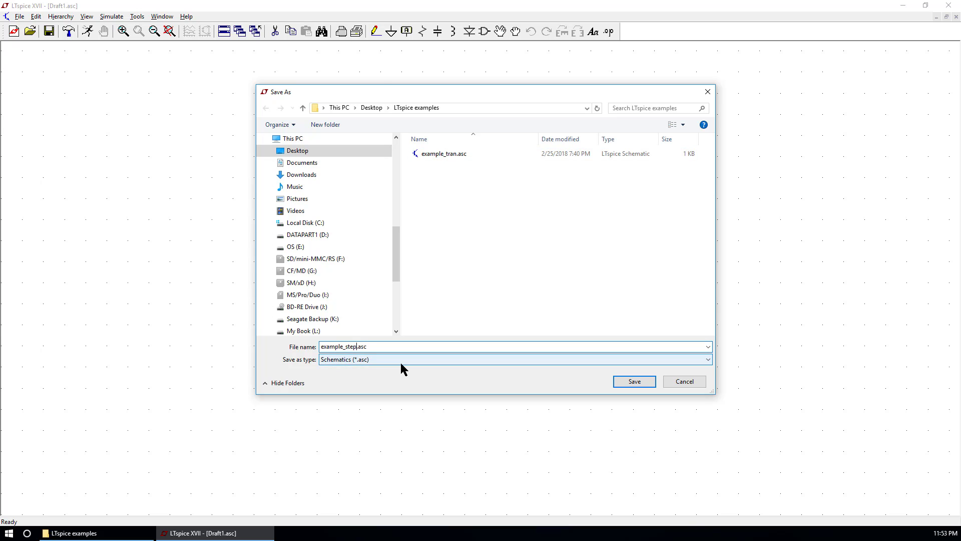
key(Return)
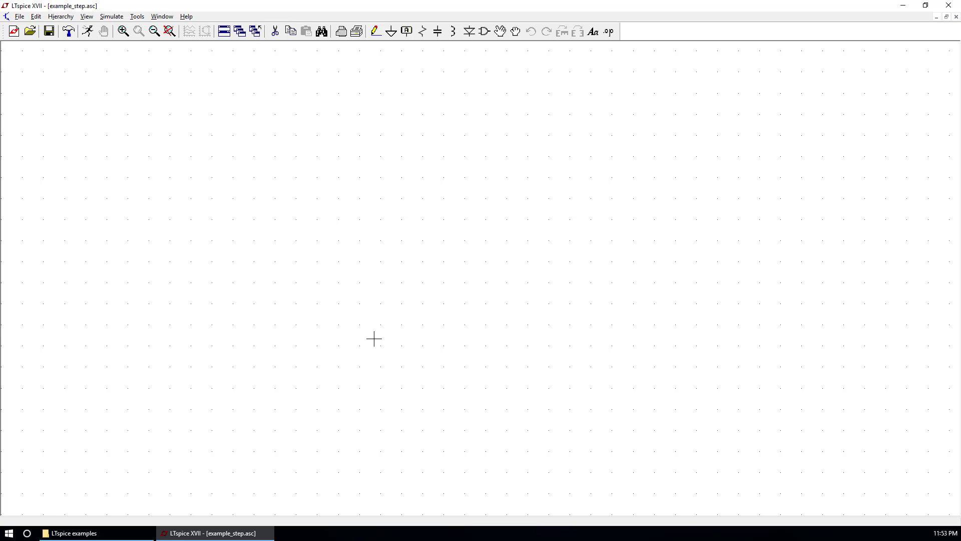
Place a voltage source V1 from the component library
click(484, 33)
scroll(506, 321, down, 3)
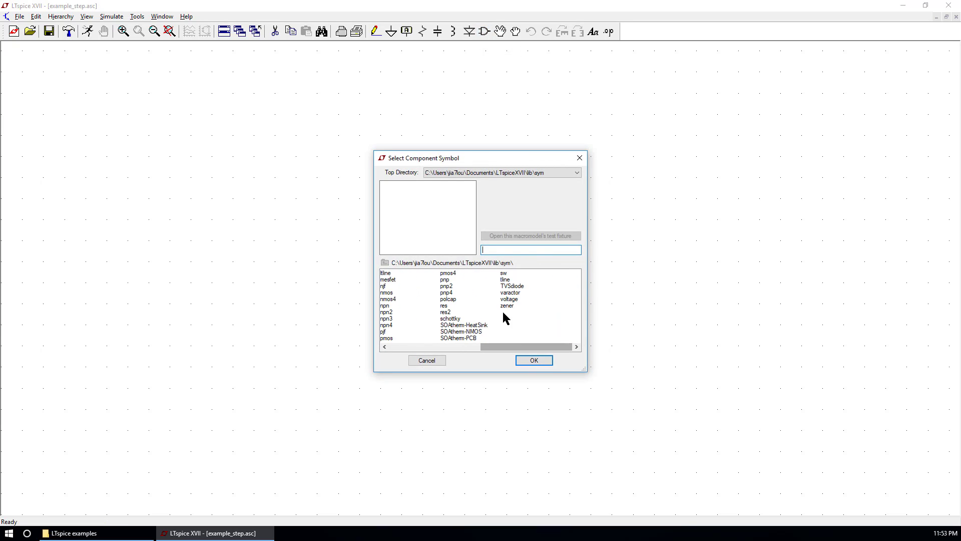
click(509, 299)
click(534, 361)
click(255, 205)
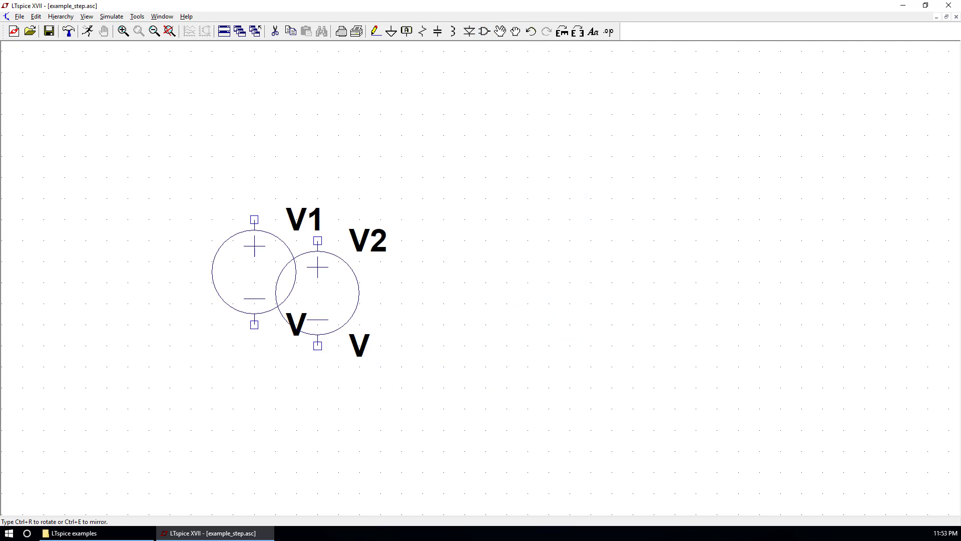
scroll(322, 289, down, 3)
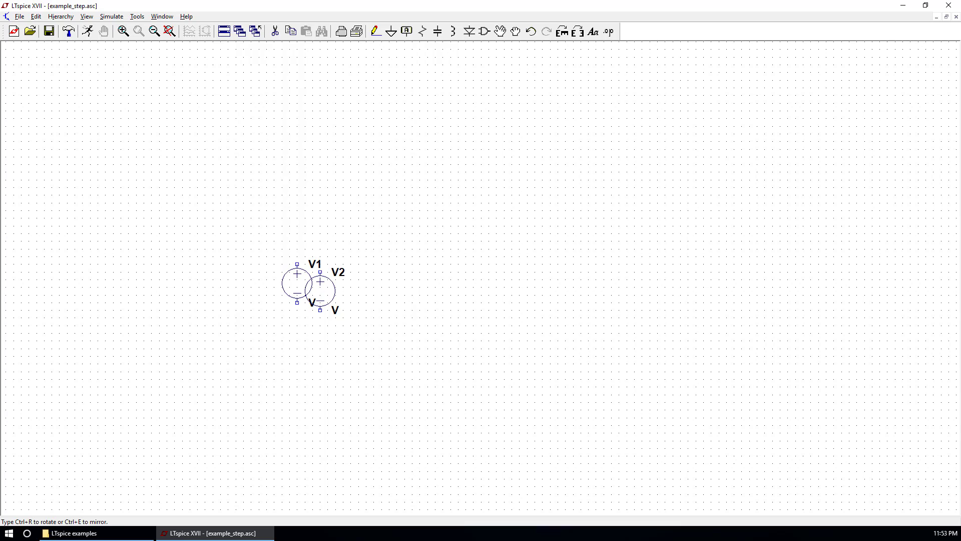
key(Escape)
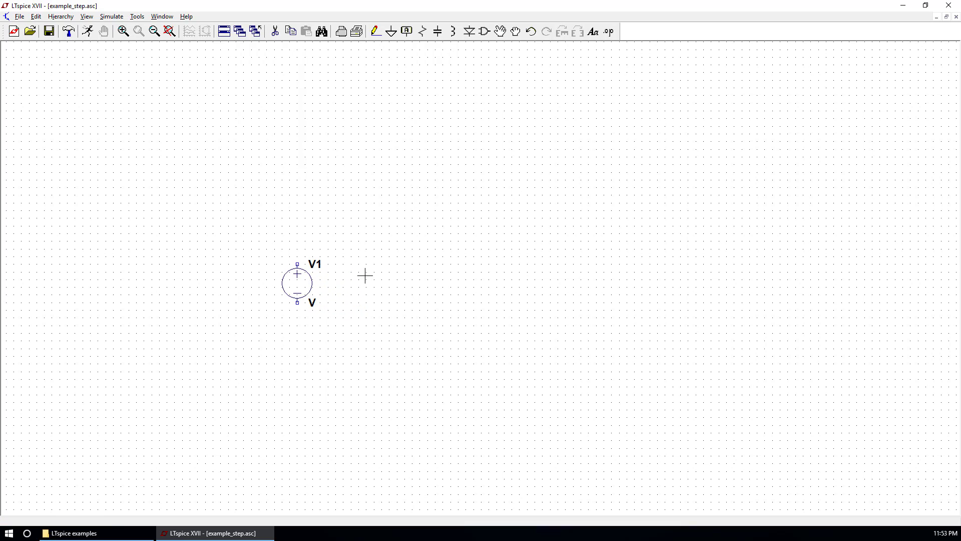
Place a horizontal resistor R1 up and right of V1, and a capacitor C1 to its right
key(r)
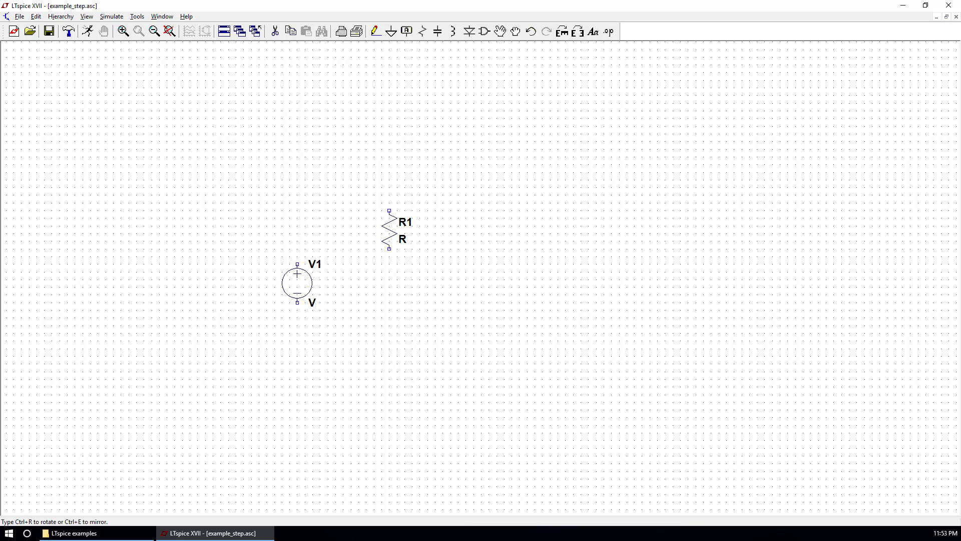
key(ctrl+r)
click(386, 234)
key(Escape)
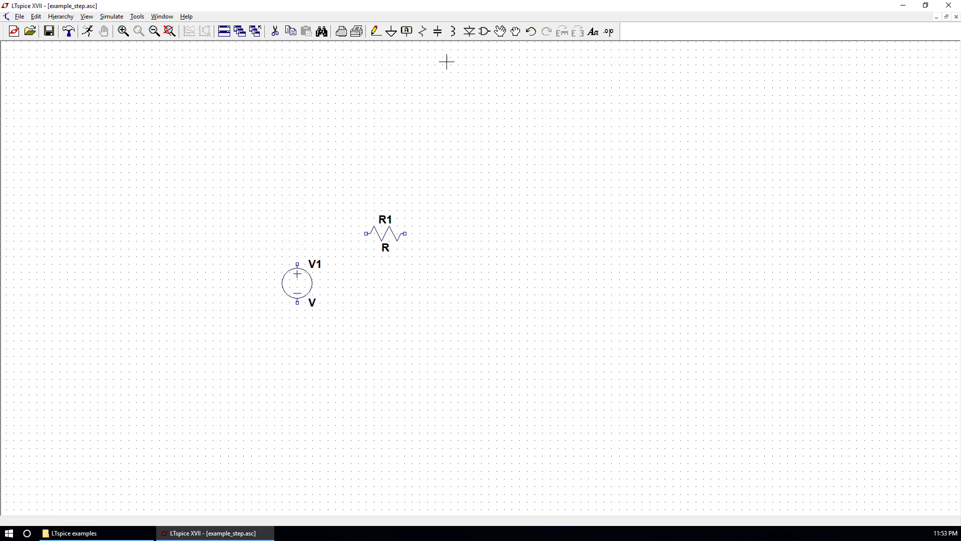
click(438, 31)
click(474, 279)
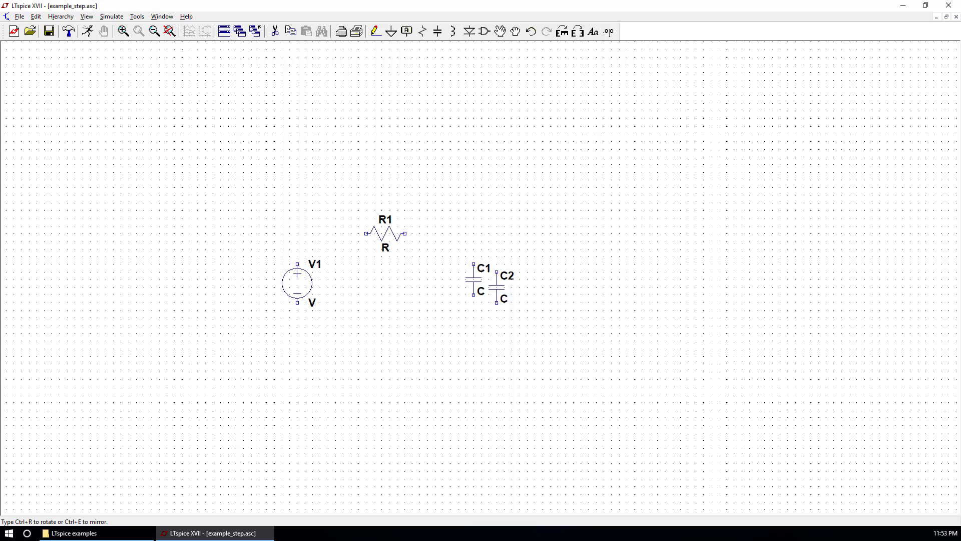
key(Escape)
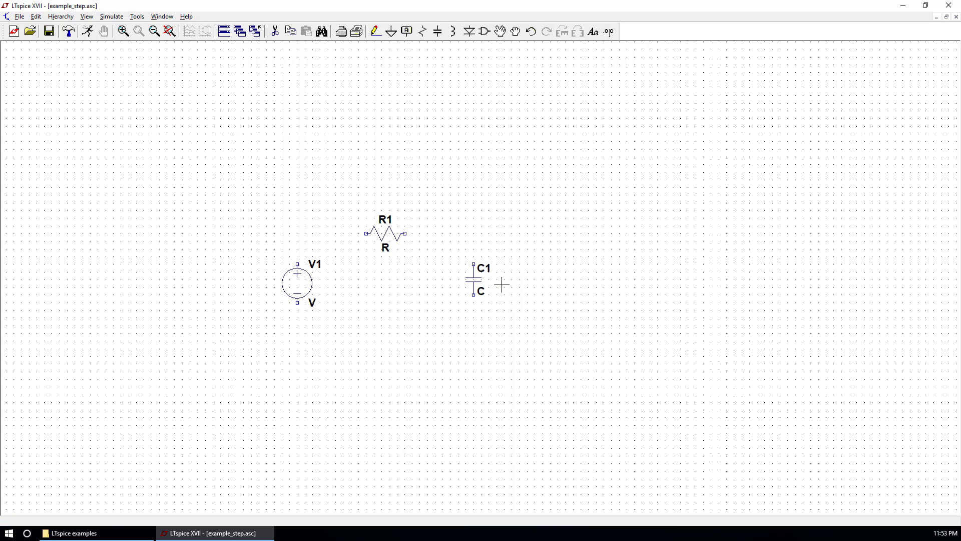
Make V1 a PULSE(0 1 0 1u 1u 0.5m 1m) voltage source
right_click(312, 288)
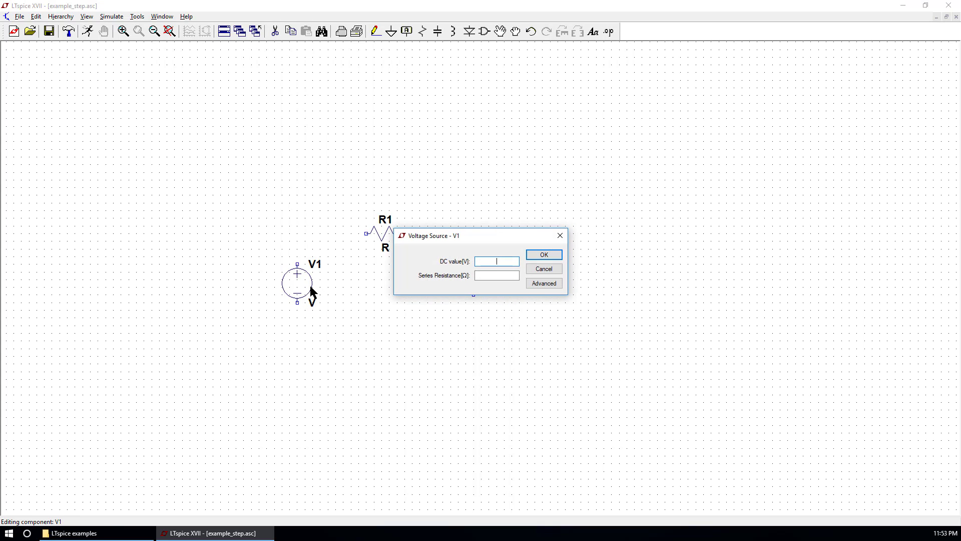
click(543, 284)
click(378, 183)
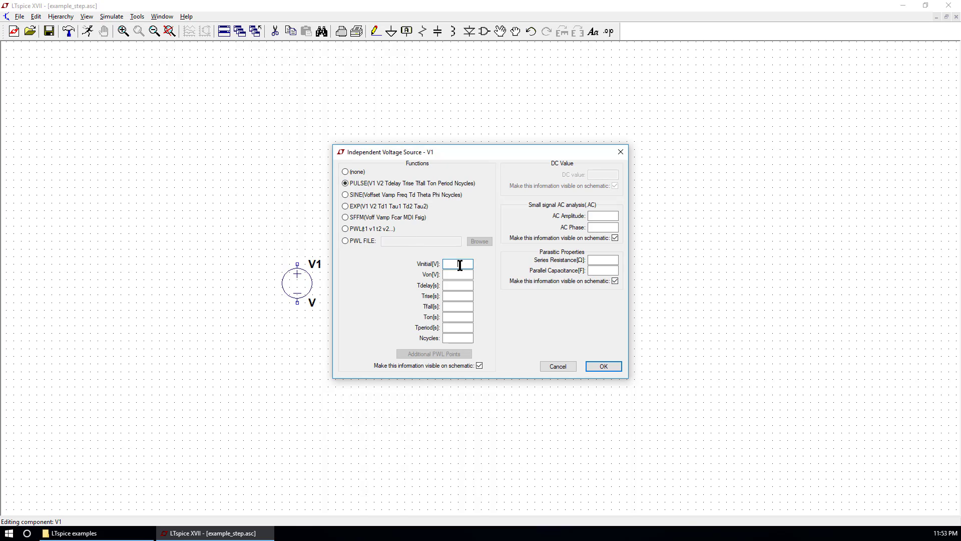
click(460, 266)
text(0)
key(Tab)
key(Tab)
text(1u)
key(Tab)
text(0.5m)
key(Tab)
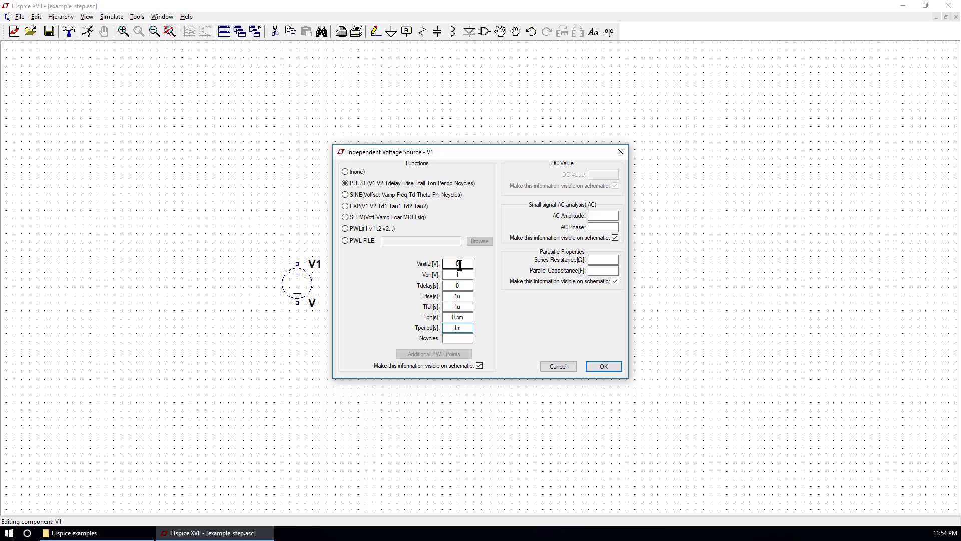
click(603, 366)
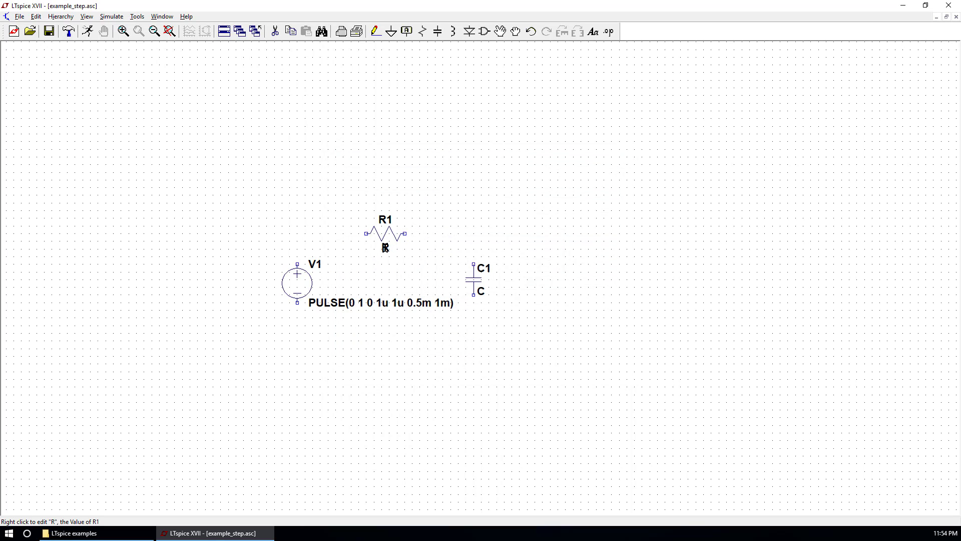
Set R1's value to 1k and C1's value to {X}
right_click(386, 248)
text(1k)
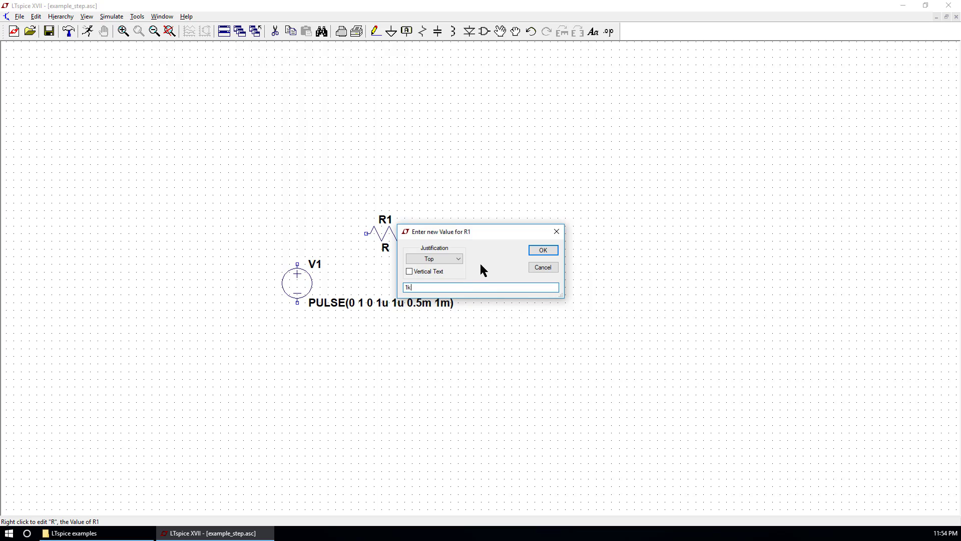
key(Return)
key(c)
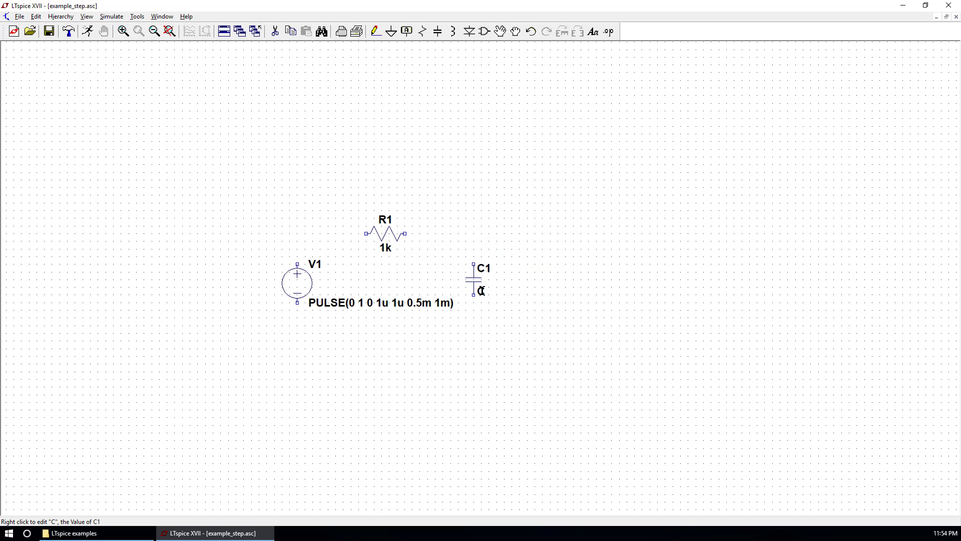
right_click(481, 291)
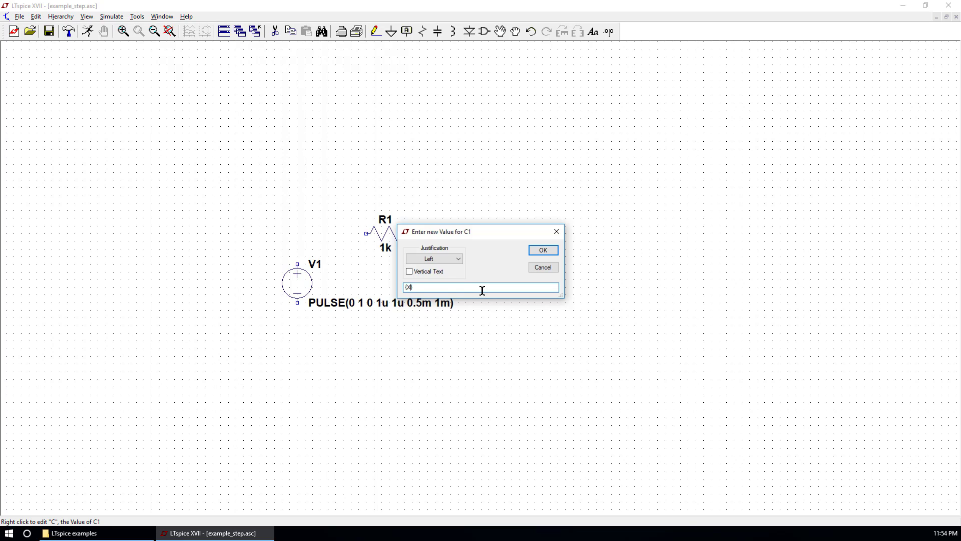
key(Return)
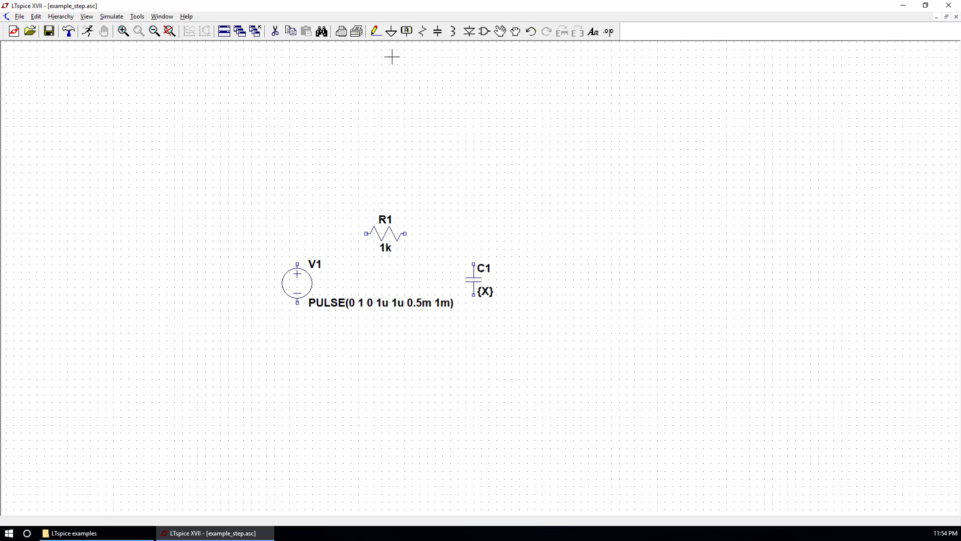
Wire V1, R1 and C1 into a closed loop, with a short stub below the bottom wire
click(375, 32)
click(297, 264)
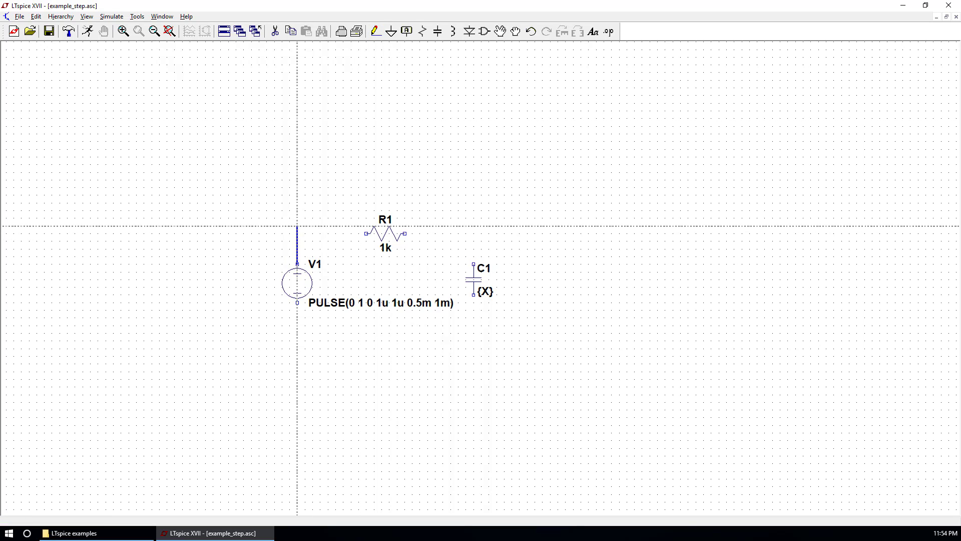
click(366, 233)
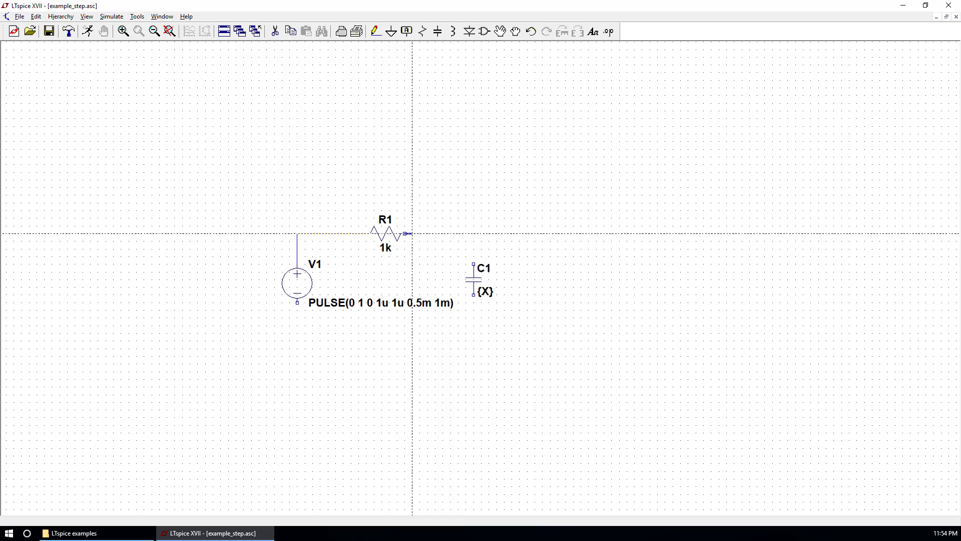
click(404, 233)
click(474, 264)
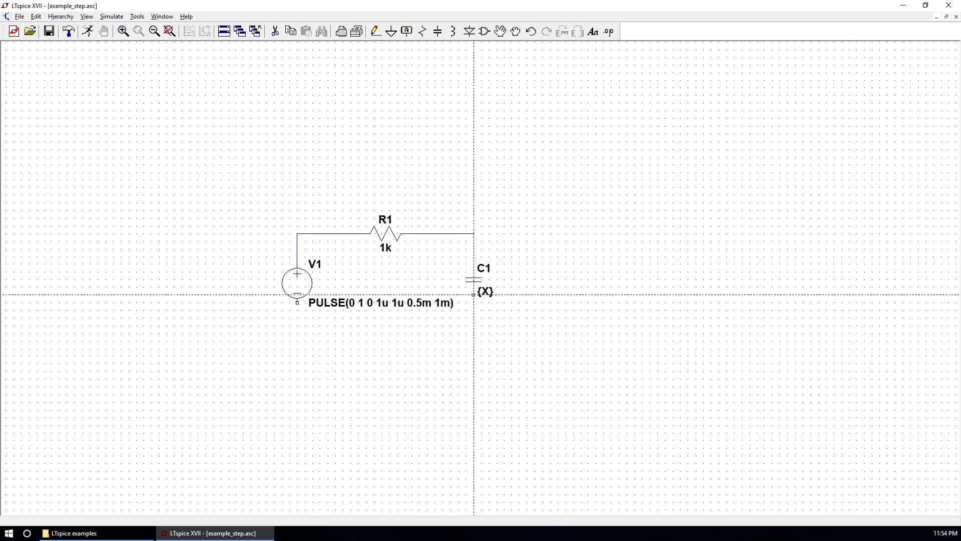
click(474, 295)
click(297, 310)
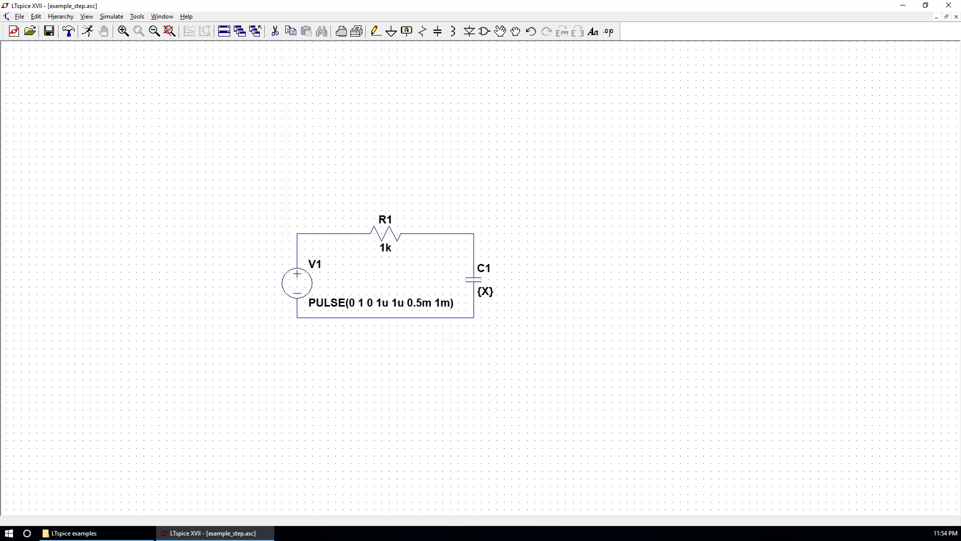
scroll(400, 323, down, 1)
scroll(403, 325, up, 2)
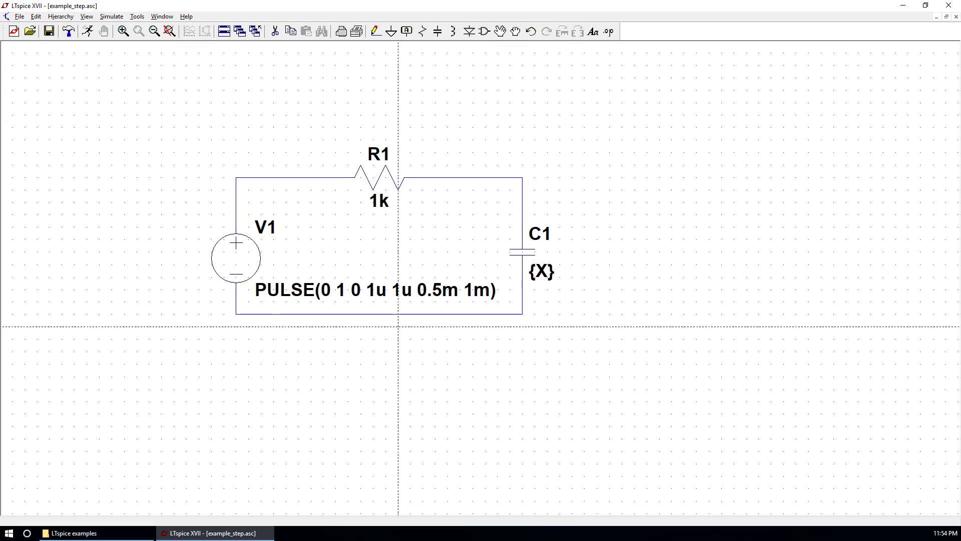
click(386, 327)
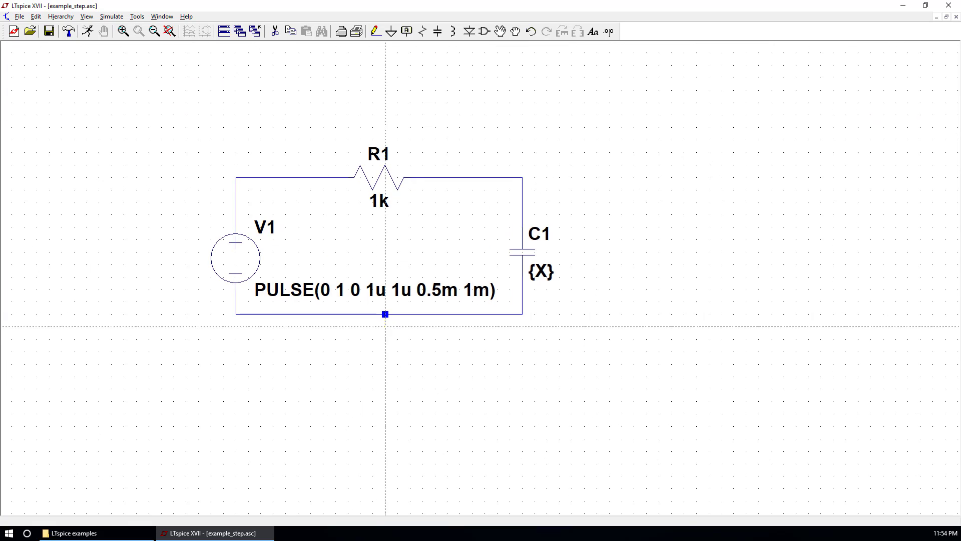
Ground the bottom wire at its stub, and drop a second ground below the circuit
key(g)
key(Escape)
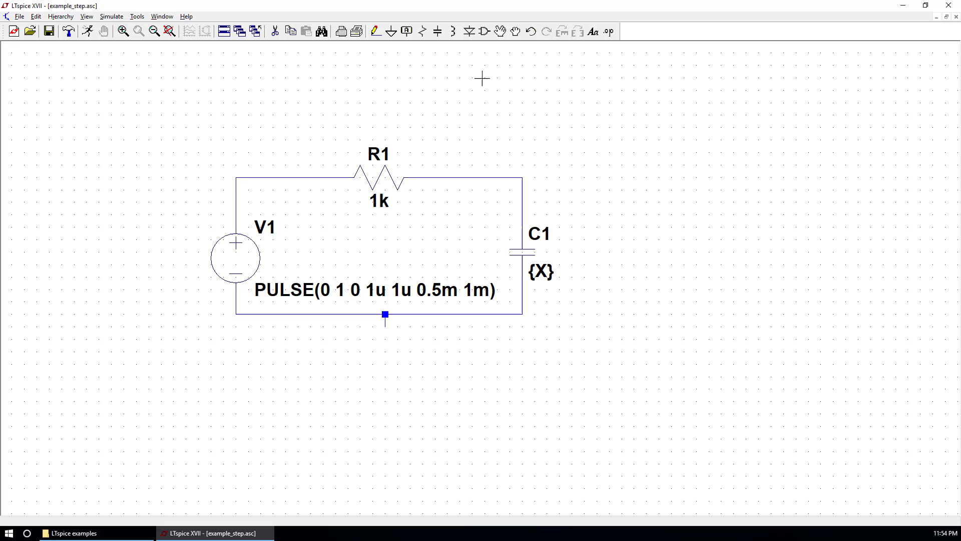
click(391, 33)
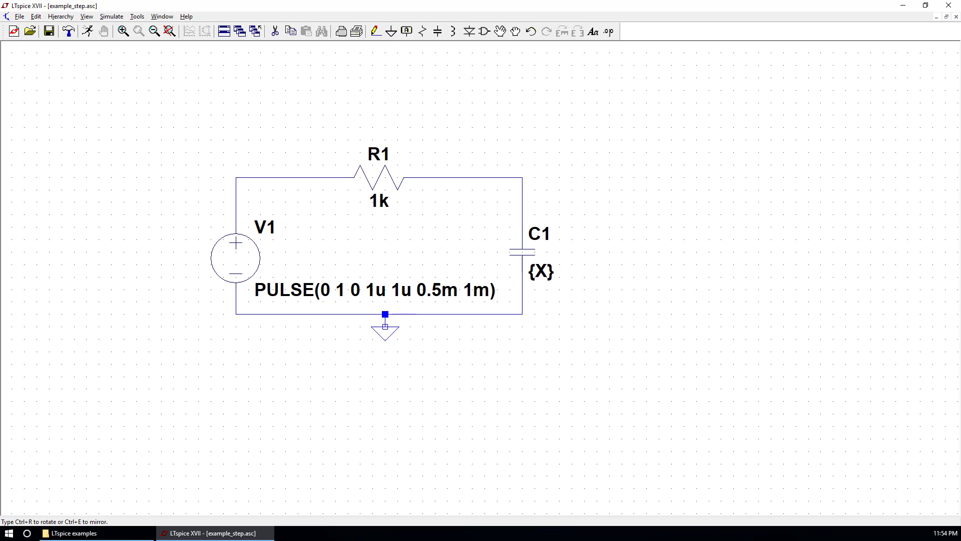
click(385, 326)
key(Escape)
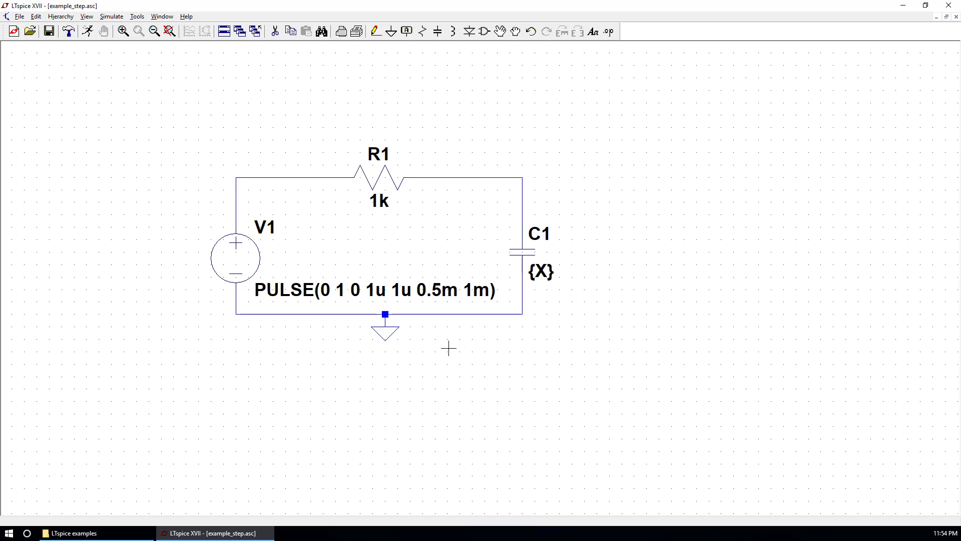
key(g)
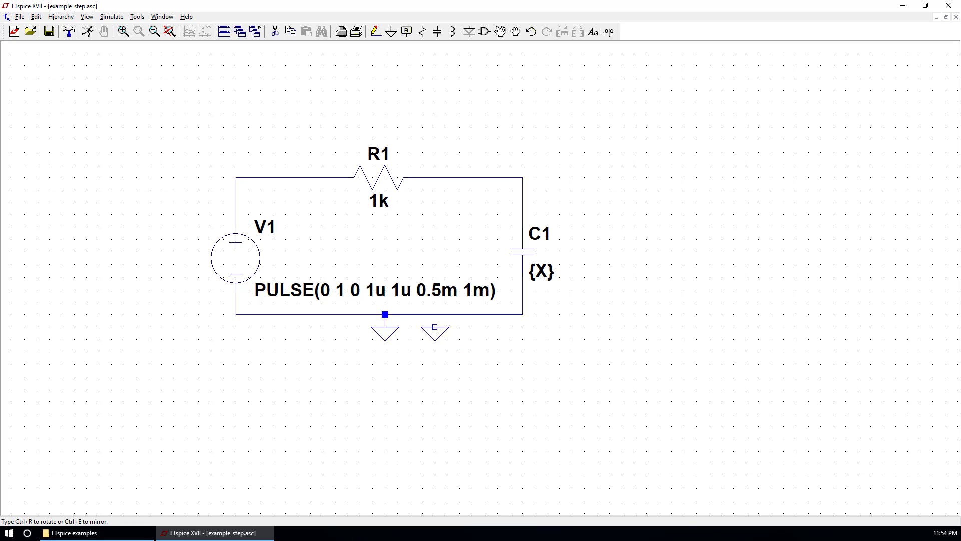
click(435, 327)
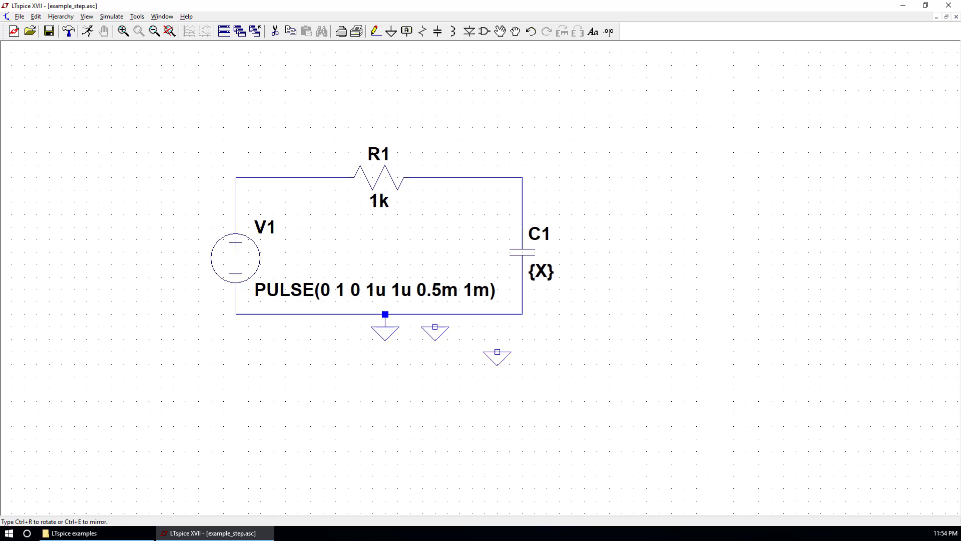
key(Escape)
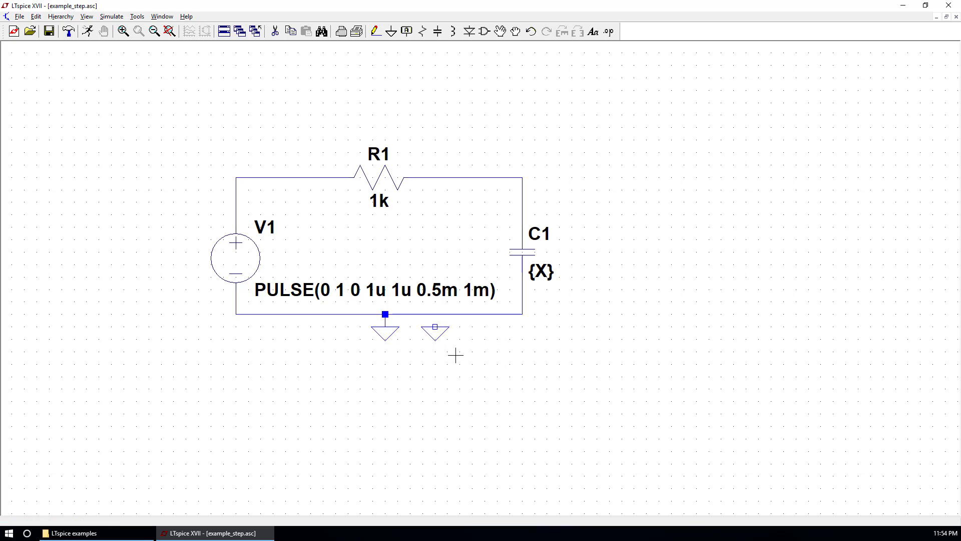
Add a .tran 3m transient analysis directive below the circuit
click(111, 16)
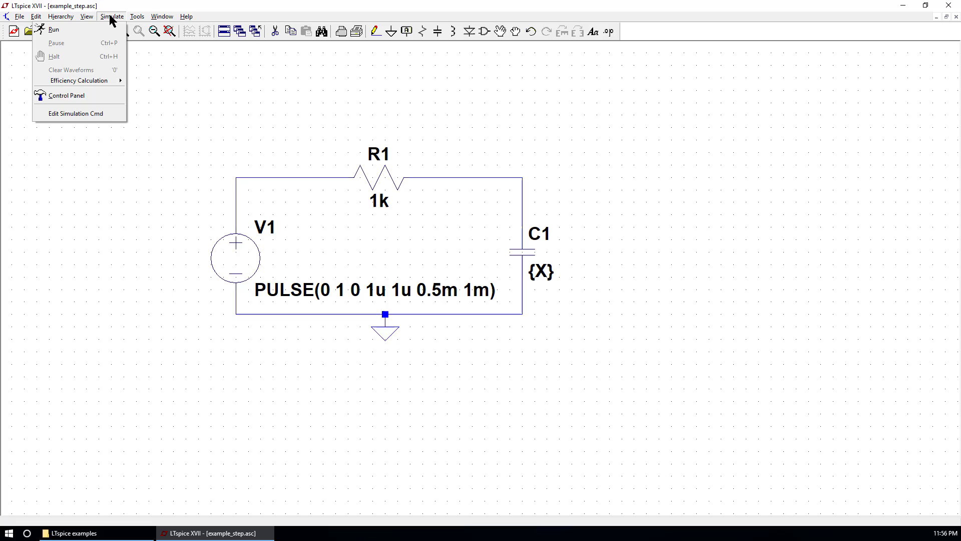
click(106, 113)
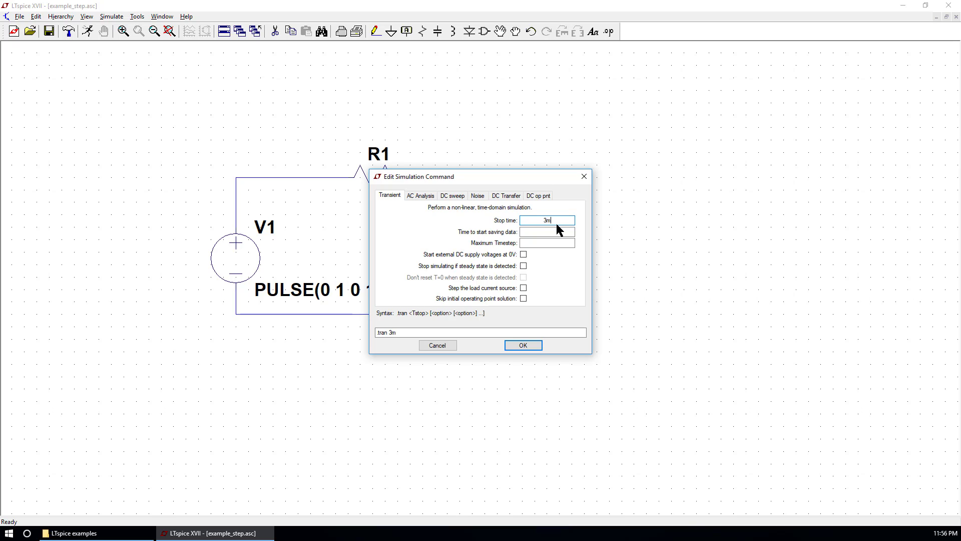
click(524, 345)
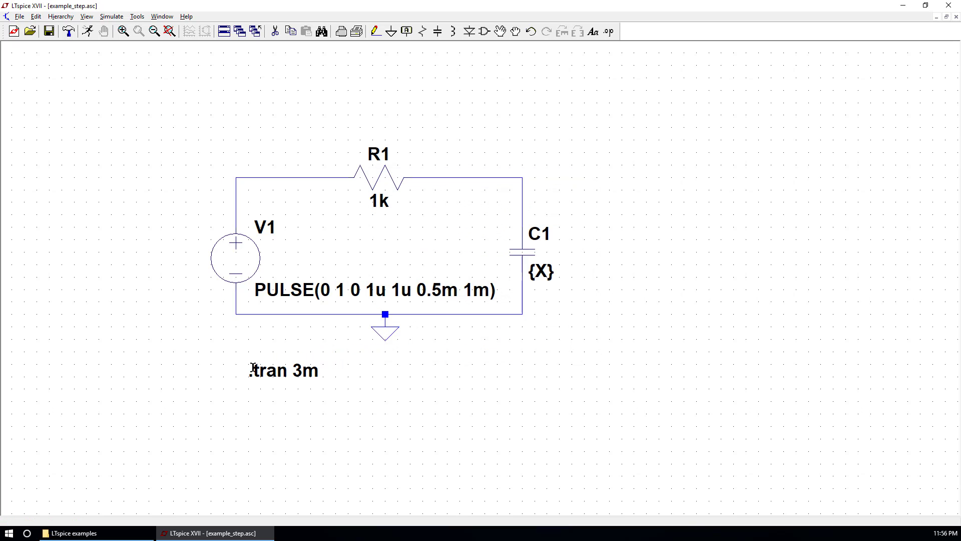
click(250, 370)
Place the directive .step param X list 0.1u 0.2u 0.3u under .tran 3m
click(609, 33)
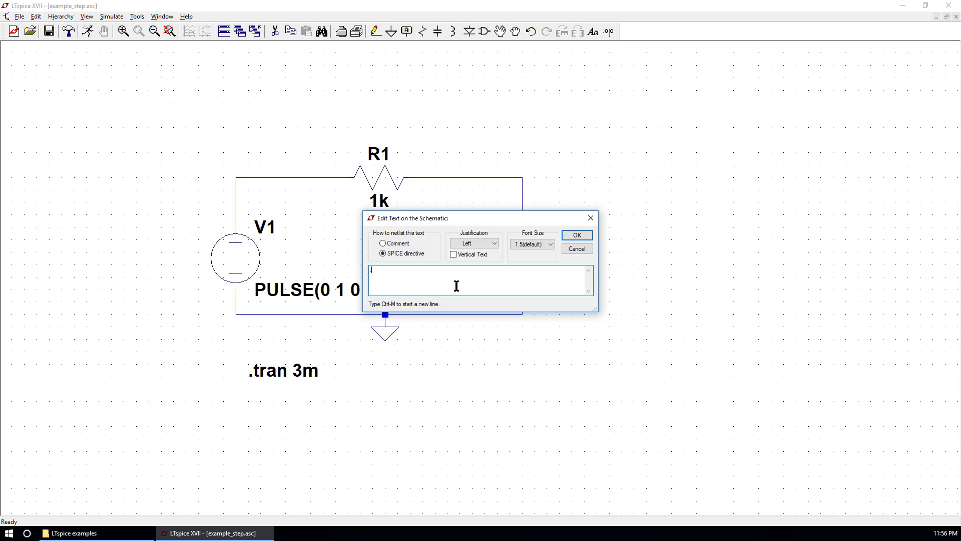
text(.step param X list 0.1u 0.2u 0.3u)
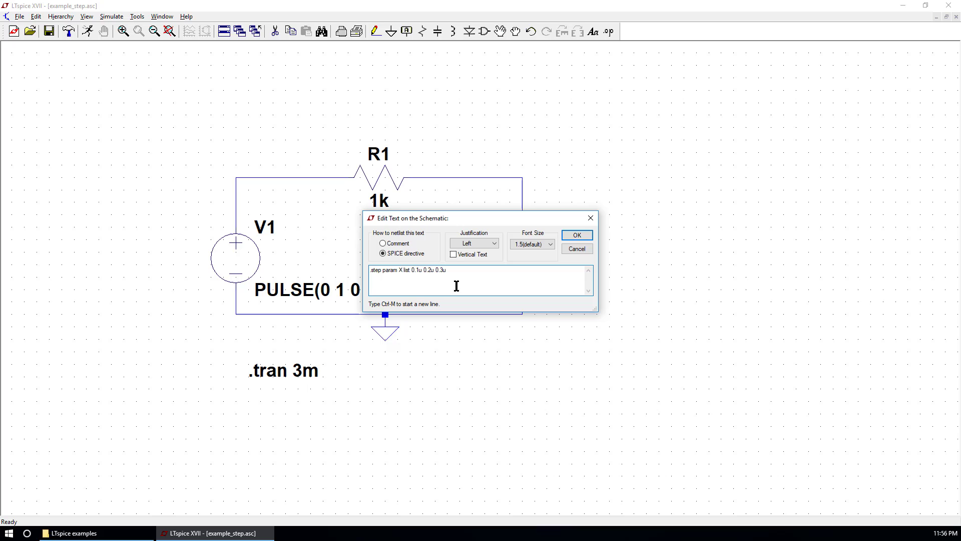
click(578, 235)
click(247, 396)
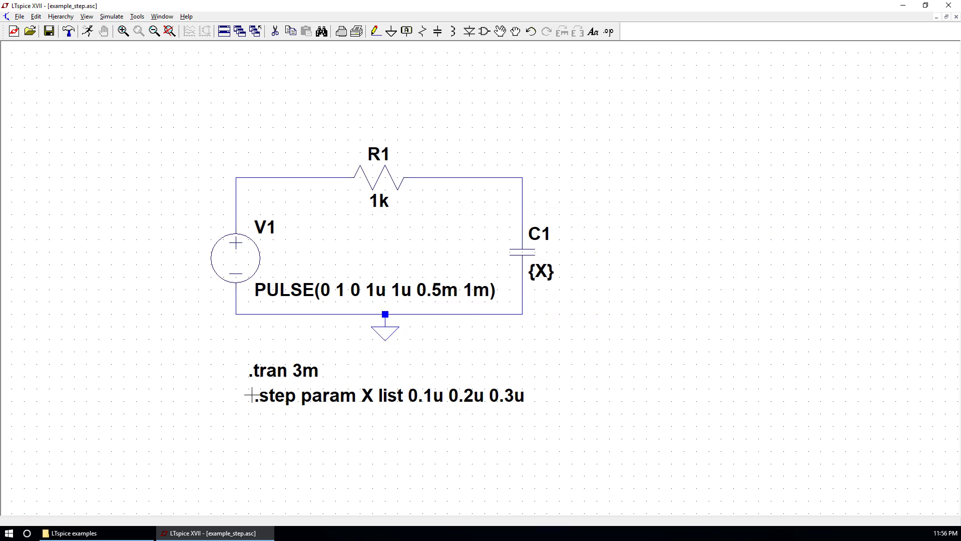
scroll(409, 428, up, 2)
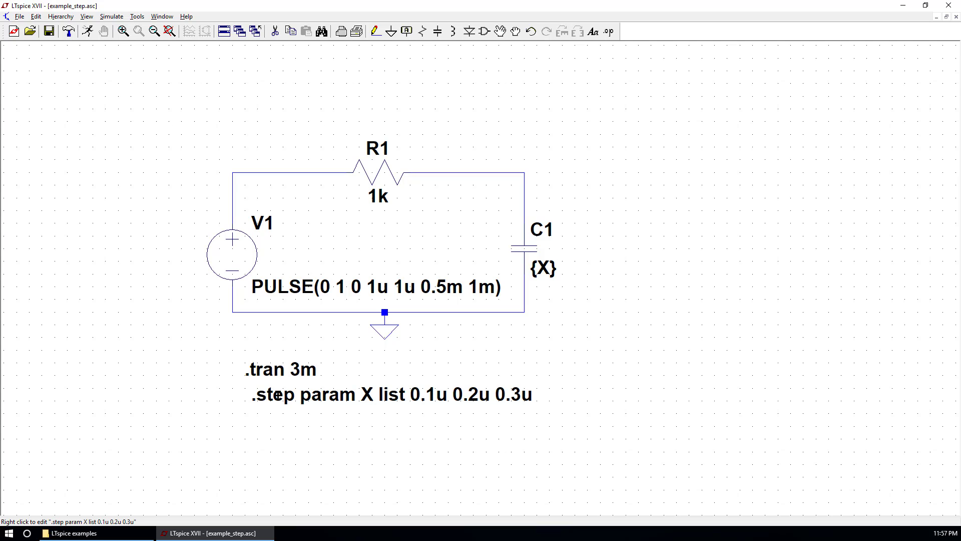
right_click(277, 395)
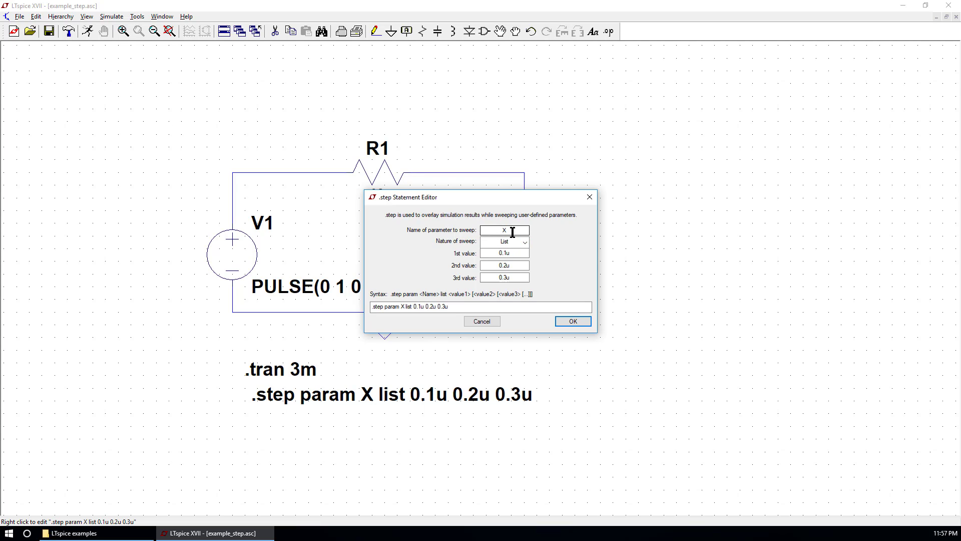
drag(470, 200, 703, 185)
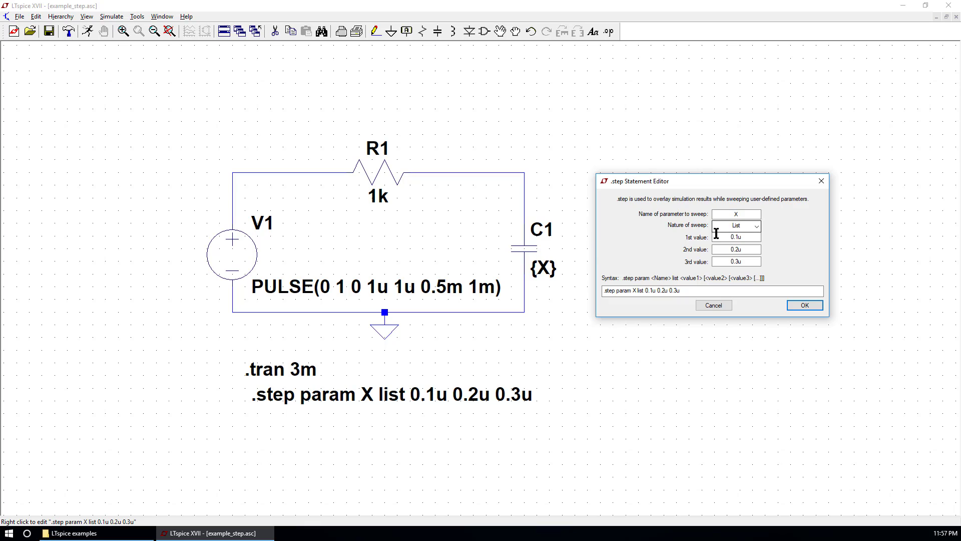
click(756, 226)
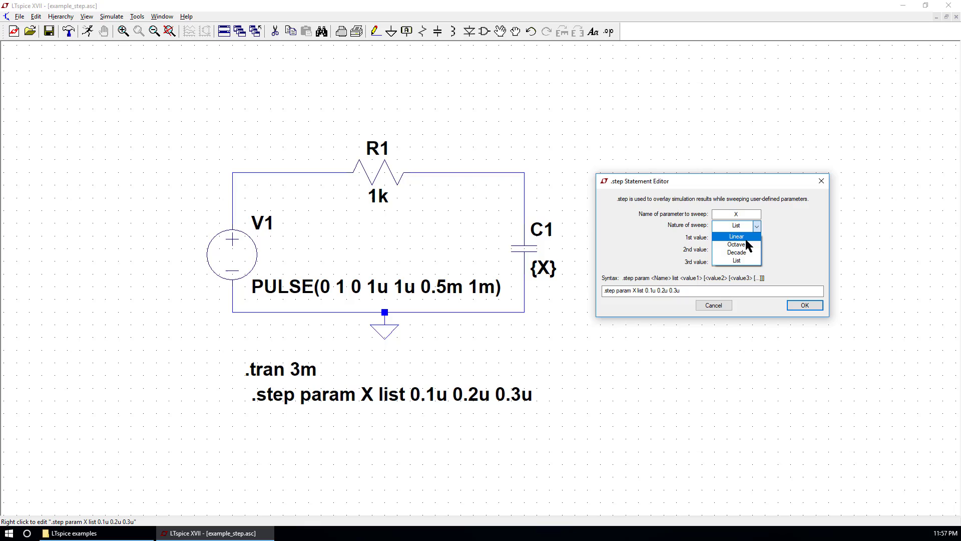
click(745, 261)
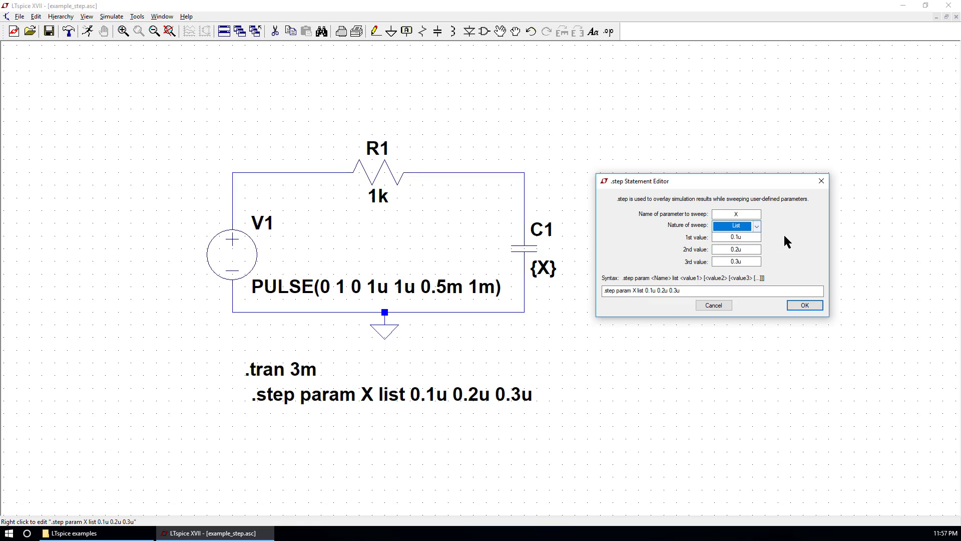
click(756, 238)
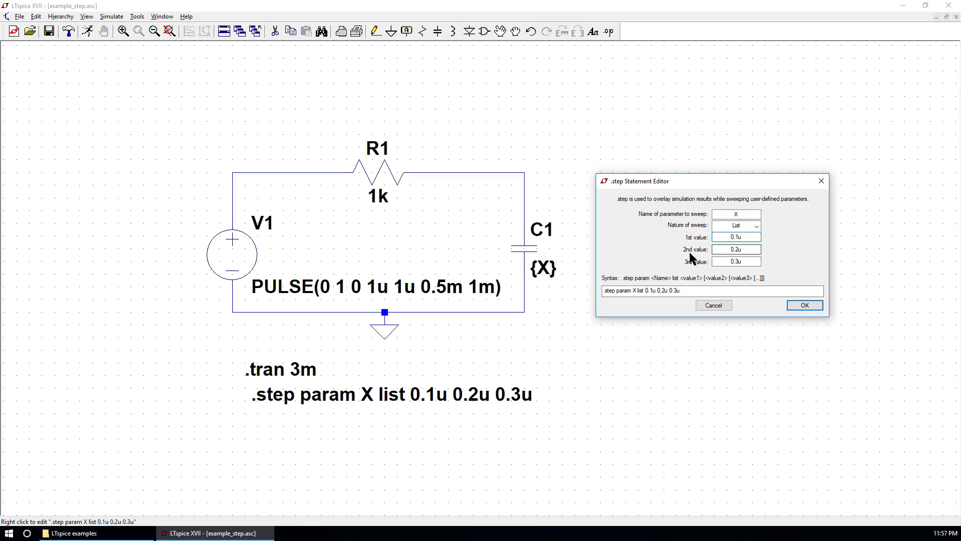
key(Tab)
key(Tab)
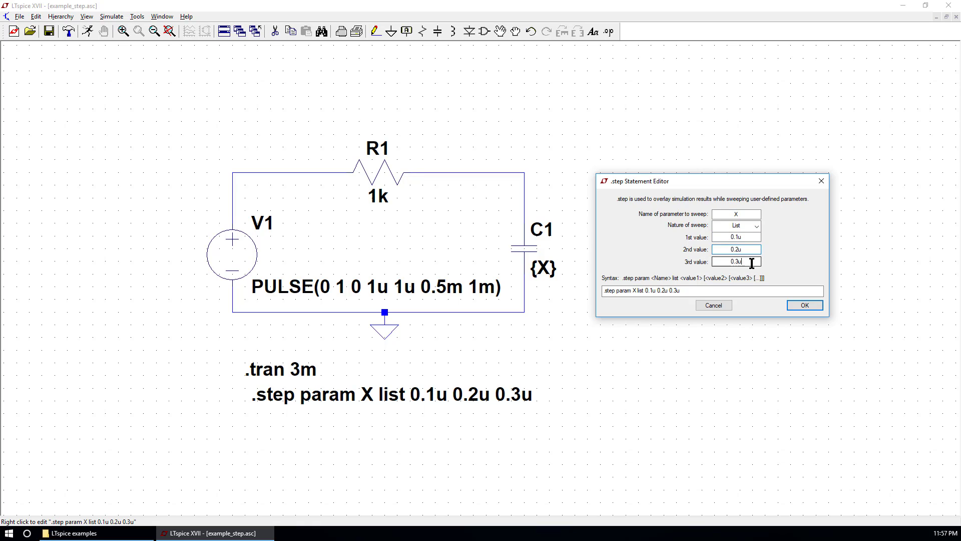
click(801, 306)
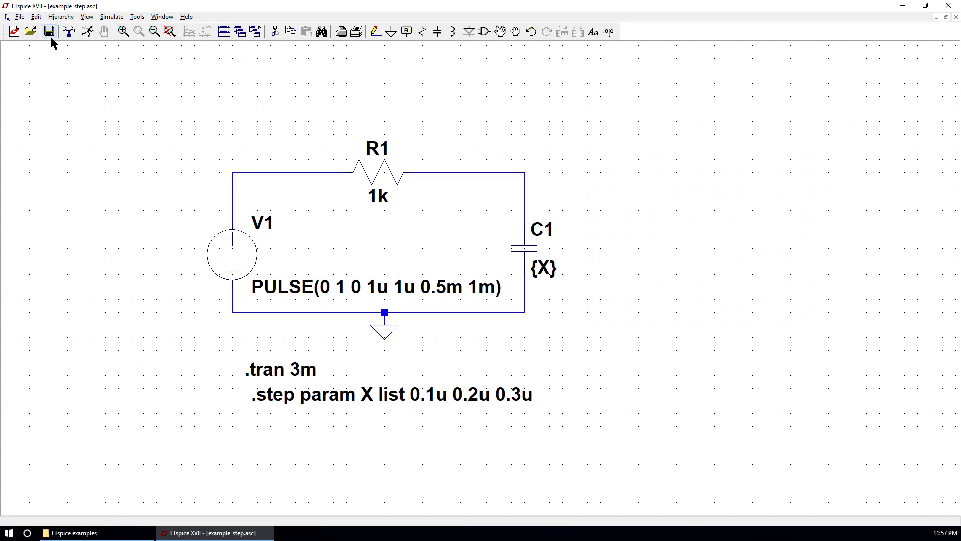
Run the swept simulation and label the node above C1 as OUT
click(87, 32)
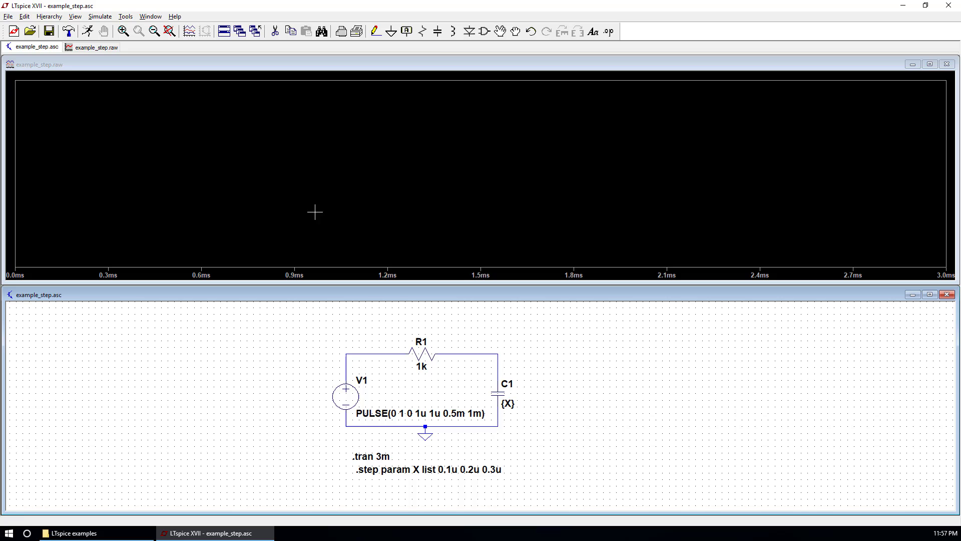
click(409, 32)
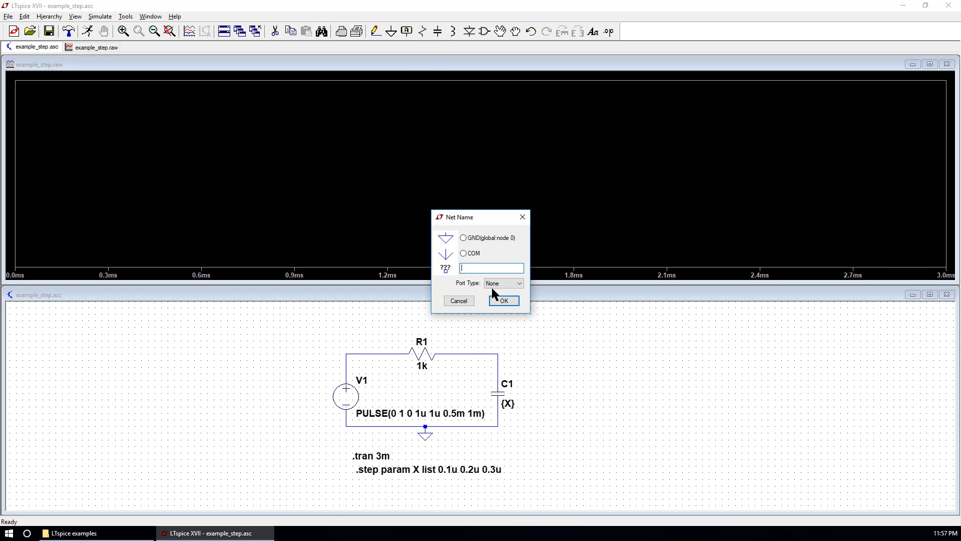
key(Escape)
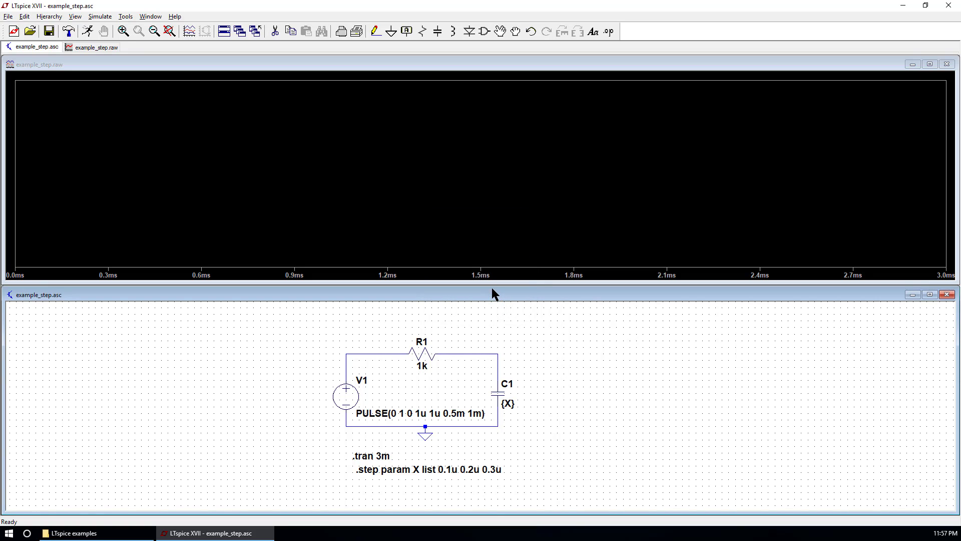
click(497, 354)
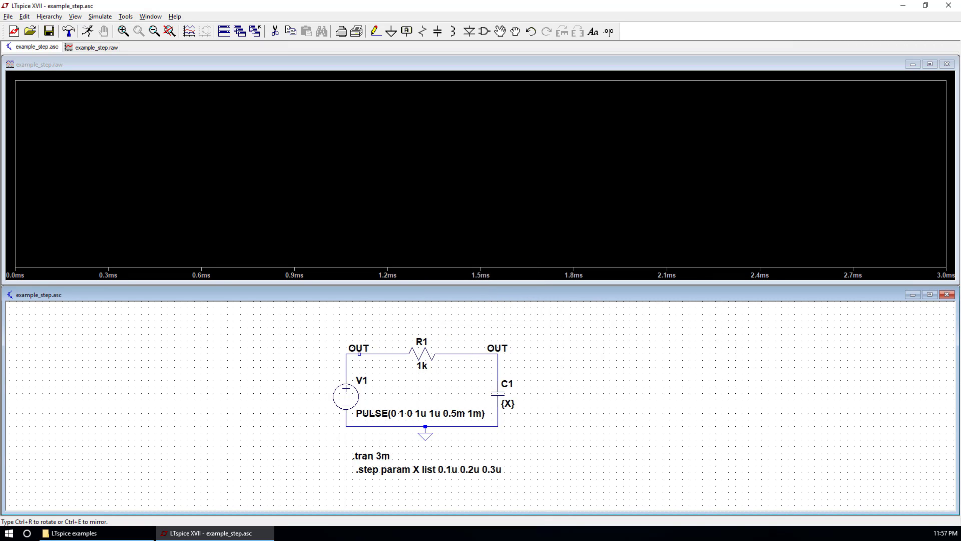
Place a second label on the node above V1 and rename it IN
click(346, 354)
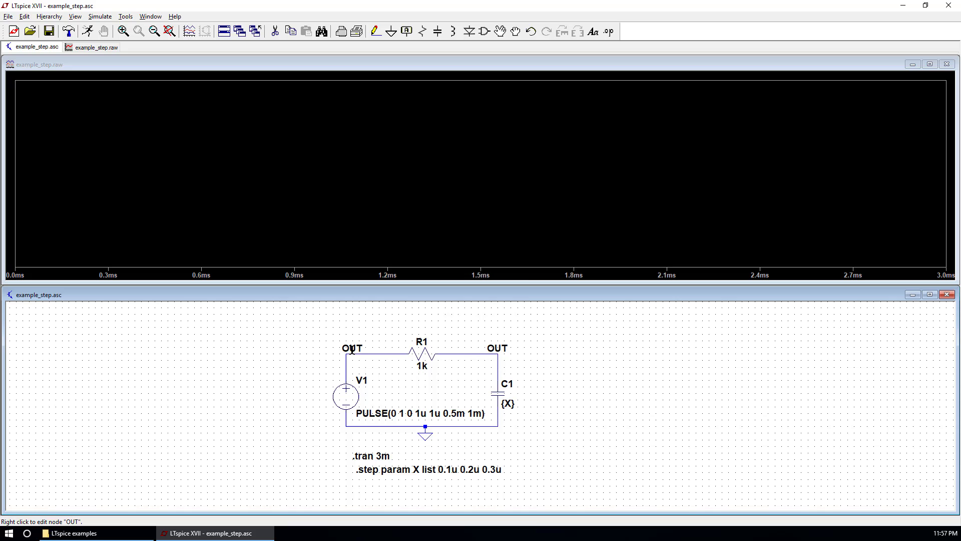
right_click(386, 341)
text(IN)
key(Return)
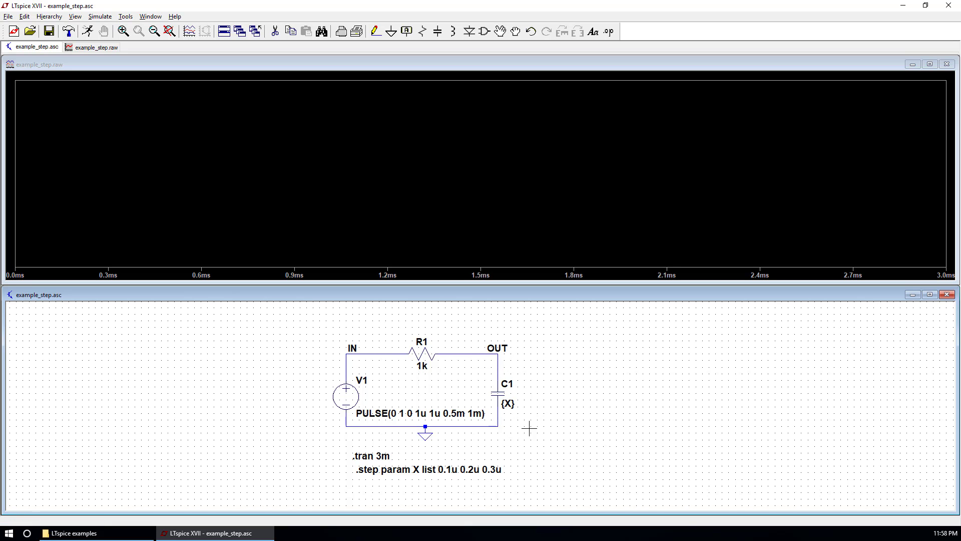
Rerun the simulation and probe the OUT node to plot V(out) for the three capacitor values
click(88, 31)
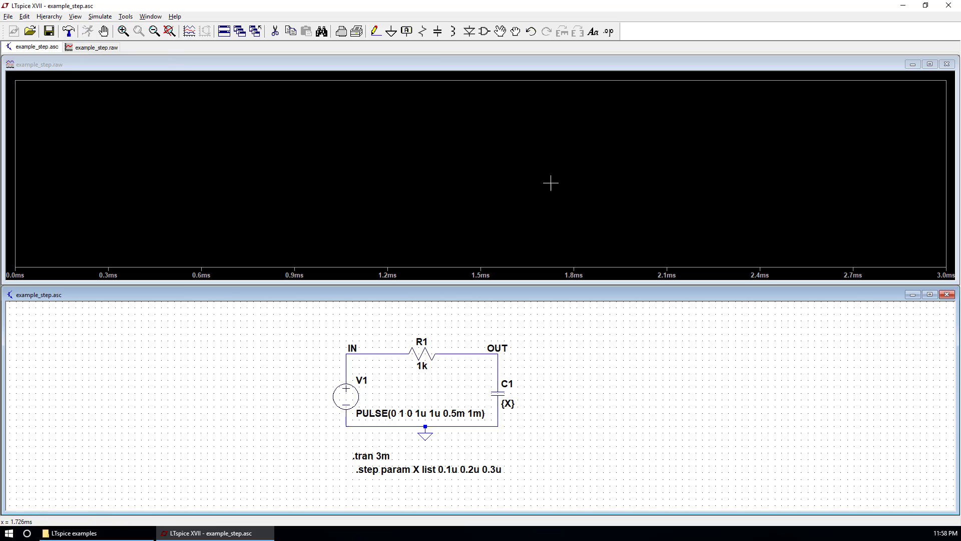
click(502, 351)
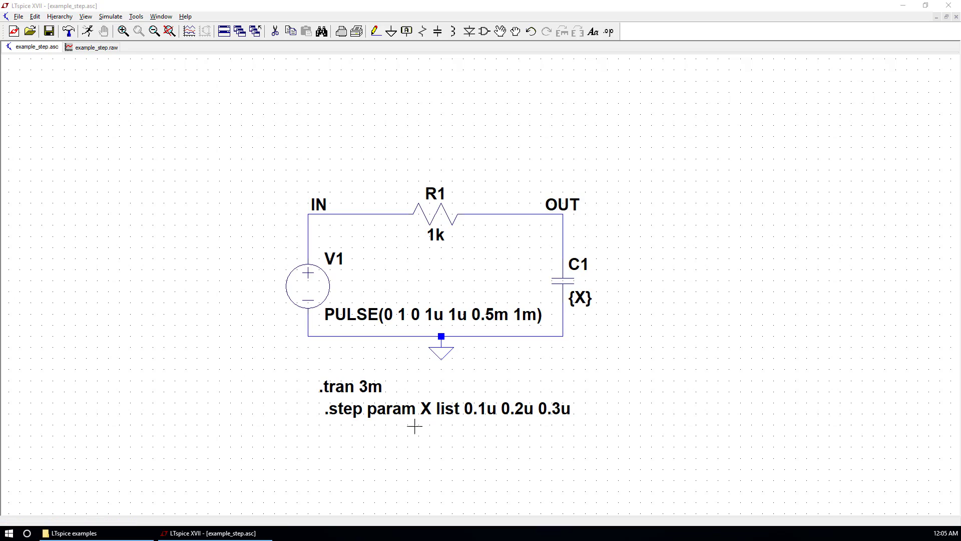
Duplicate the .step directive one line below the original and set R1's value to {Y}
click(35, 16)
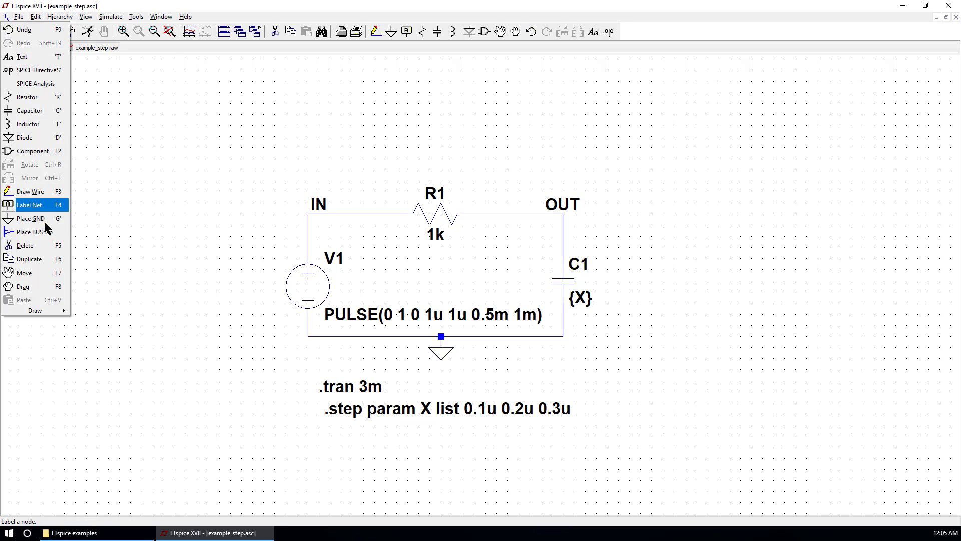
click(42, 262)
click(481, 410)
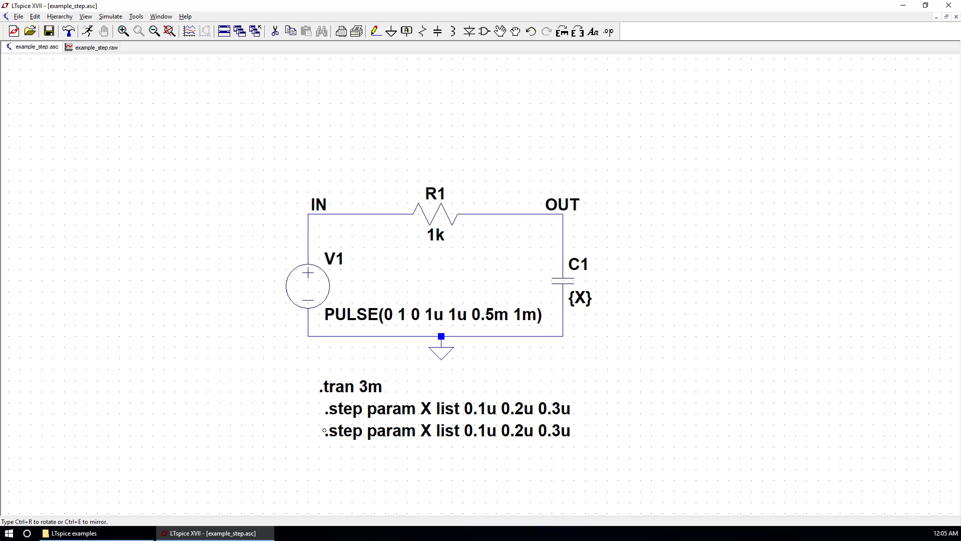
click(459, 439)
right_click(443, 239)
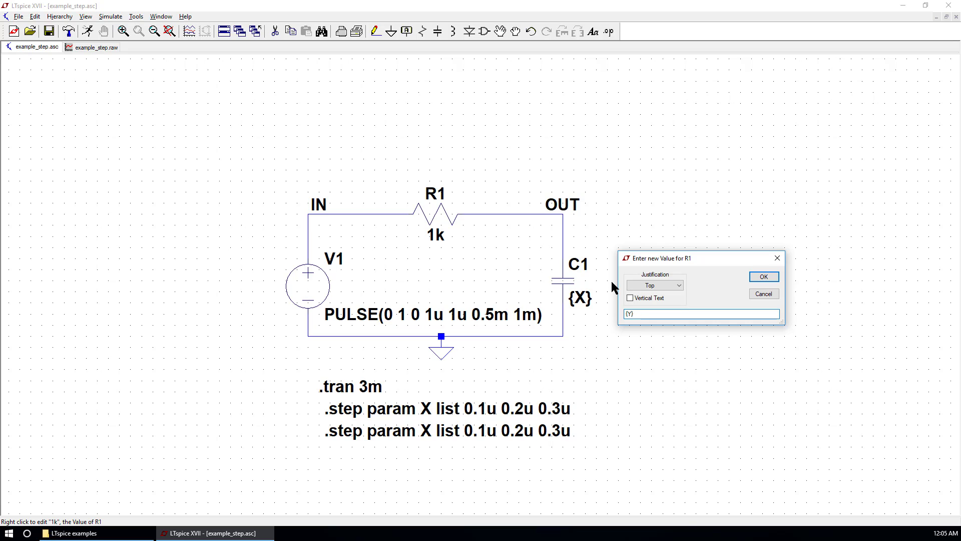
text(Y)
key(Return)
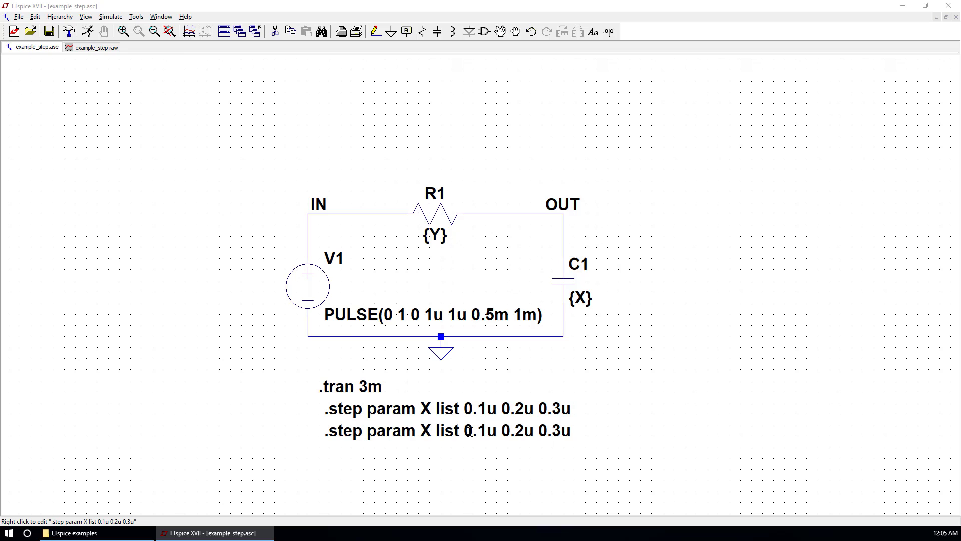
Edit the copied directive so it sweeps Y over 1k and 10k only
right_click(469, 431)
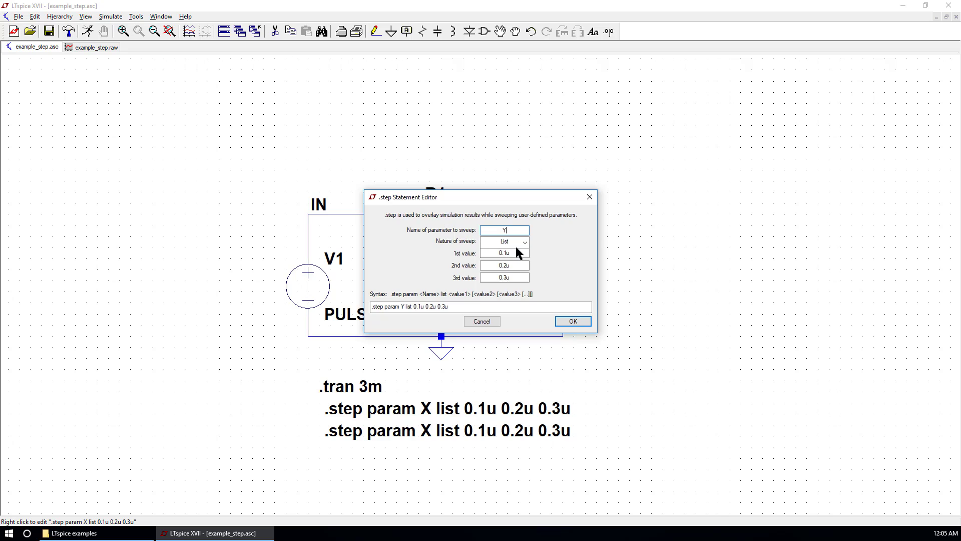
double_click(516, 252)
text(1)
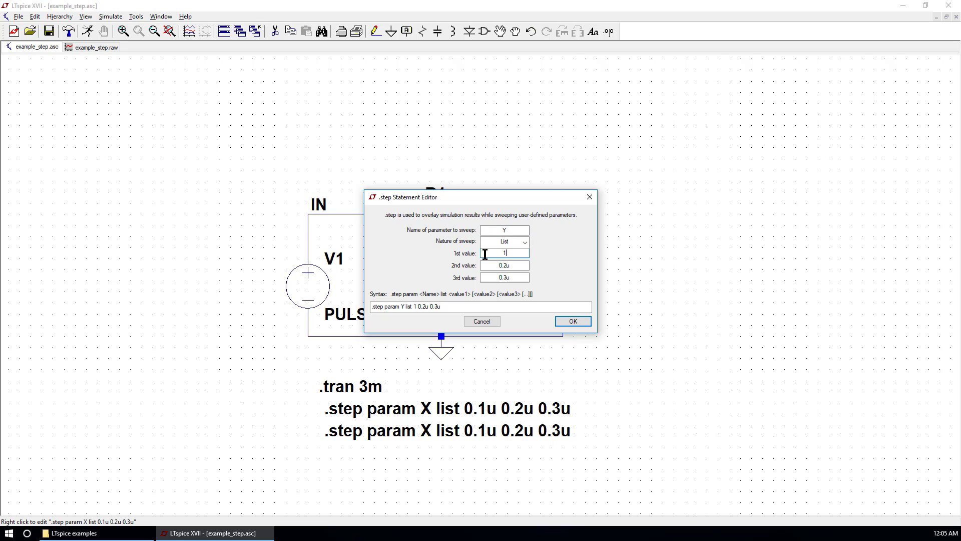
text(k)
key(Tab)
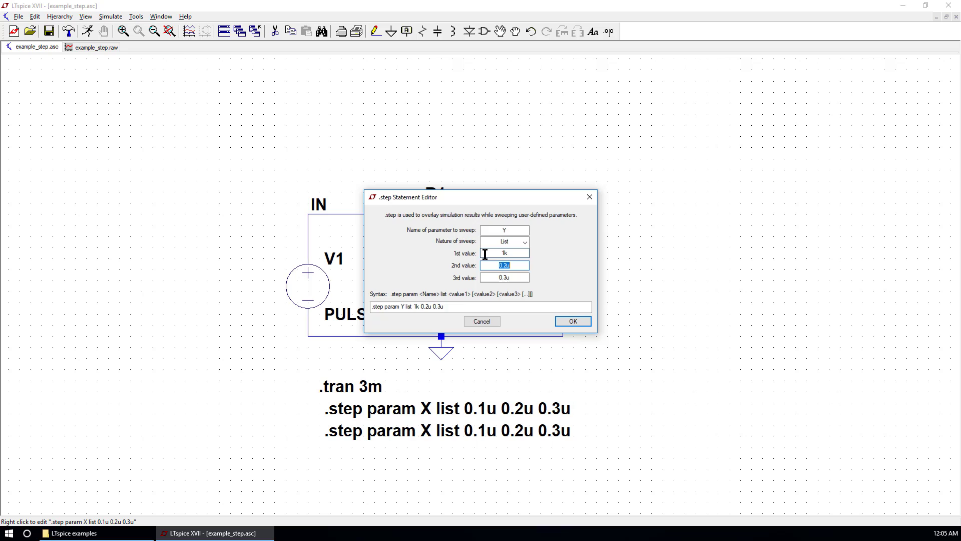
text(10k)
key(BackSpace)
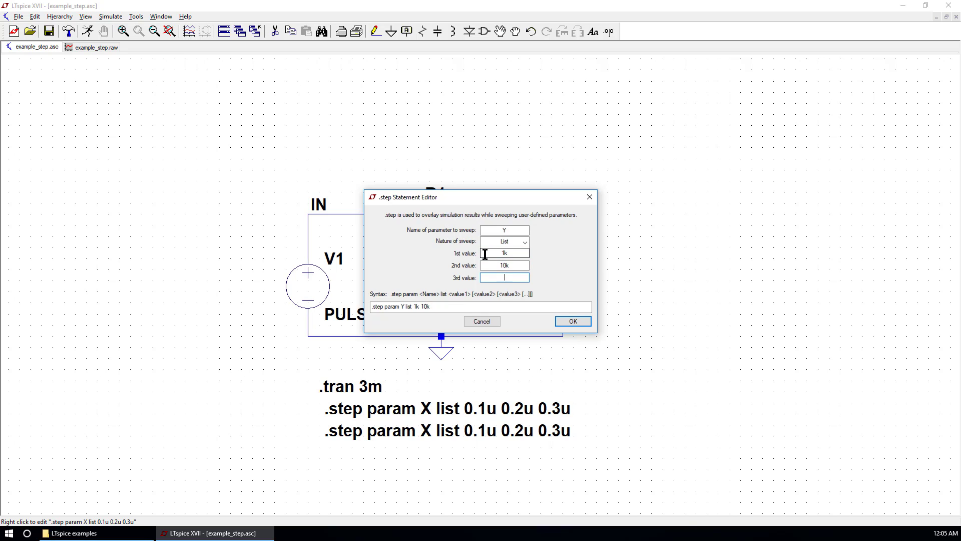
click(573, 322)
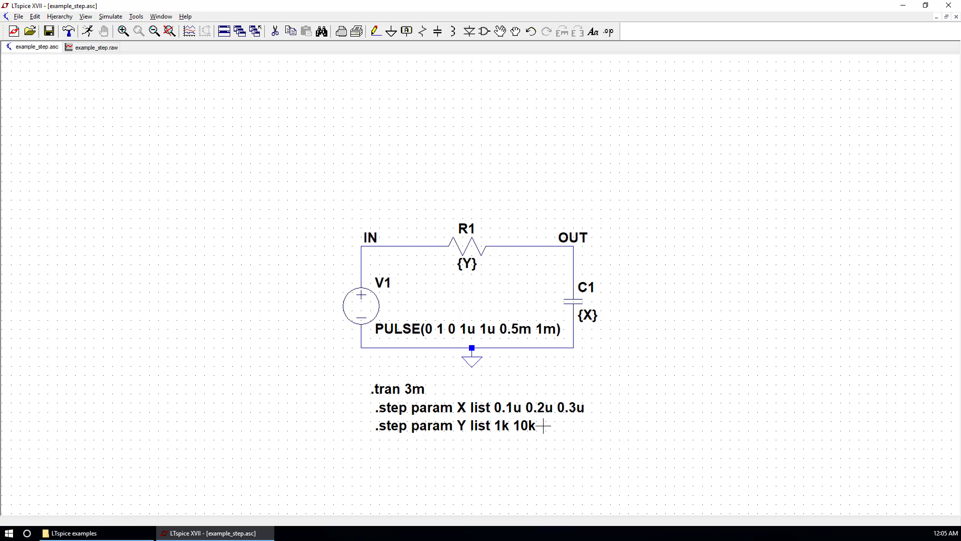
Rerun the simulation to plot six overlaid V(out) curves for every X and Y combination
click(88, 31)
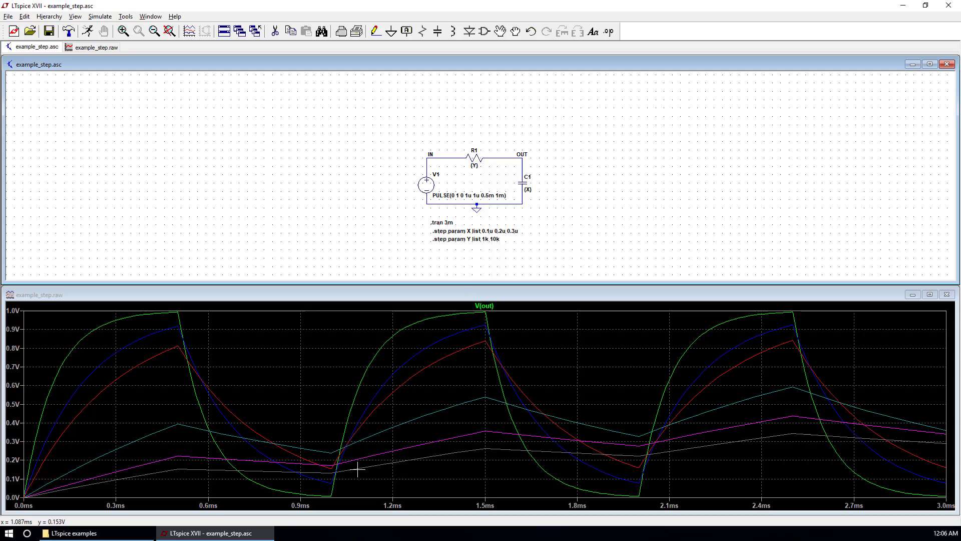
scroll(515, 164, up, 1)
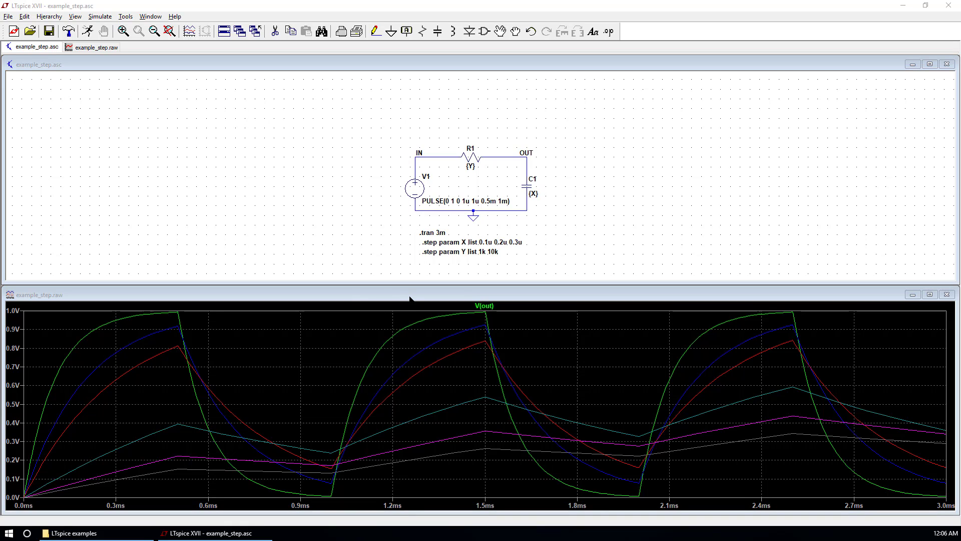
click(402, 337)
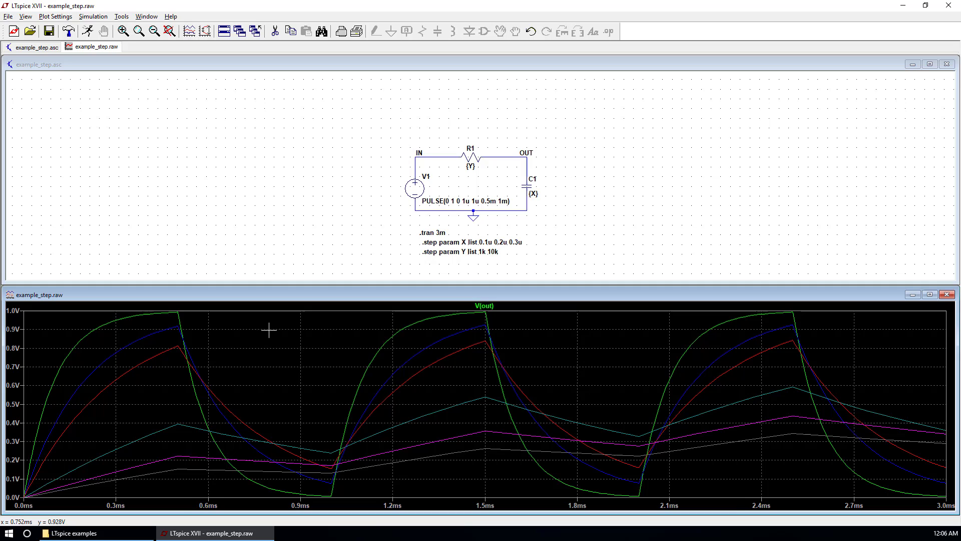
right_click(329, 340)
mouse_move(389, 380)
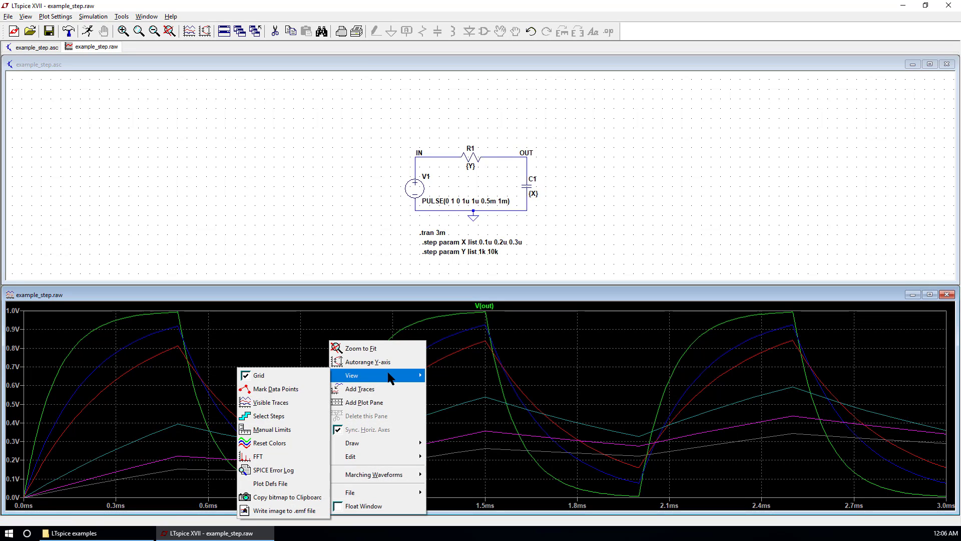
click(290, 419)
drag(491, 193, 654, 140)
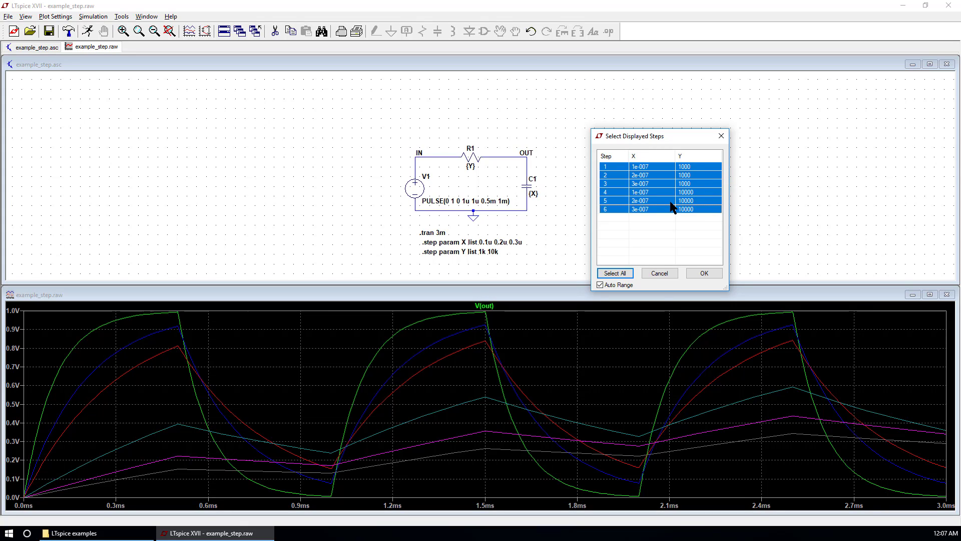
click(686, 175)
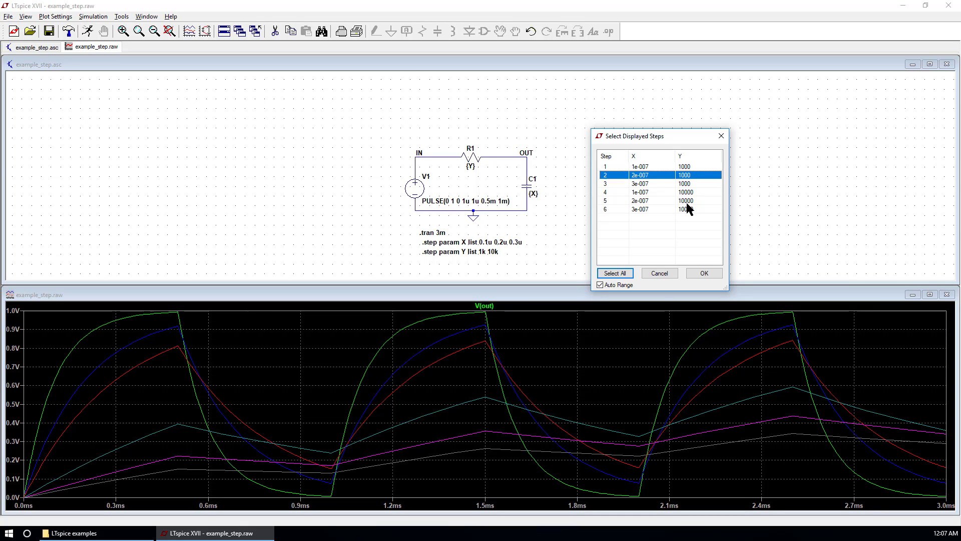
ctrl+click(646, 202)
click(704, 273)
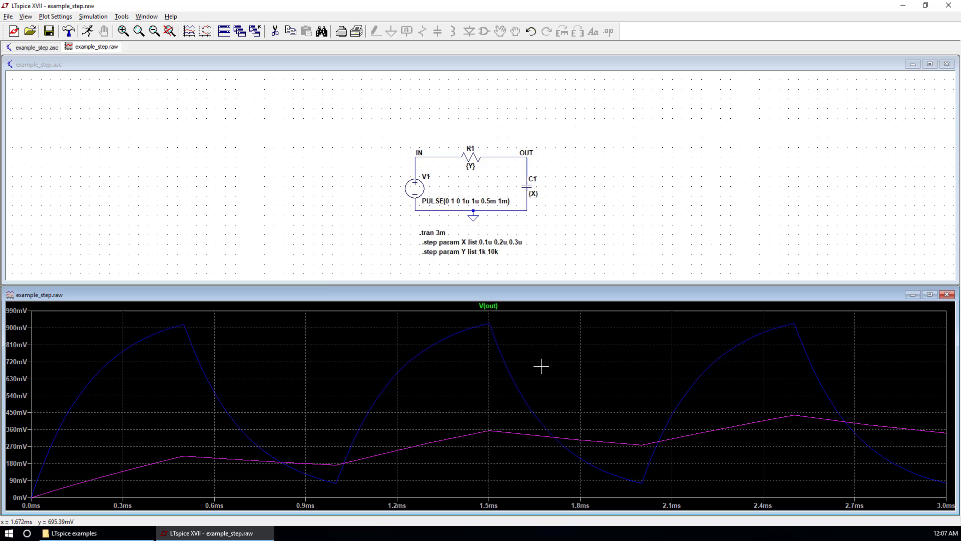
right_click(524, 356)
right_click(533, 346)
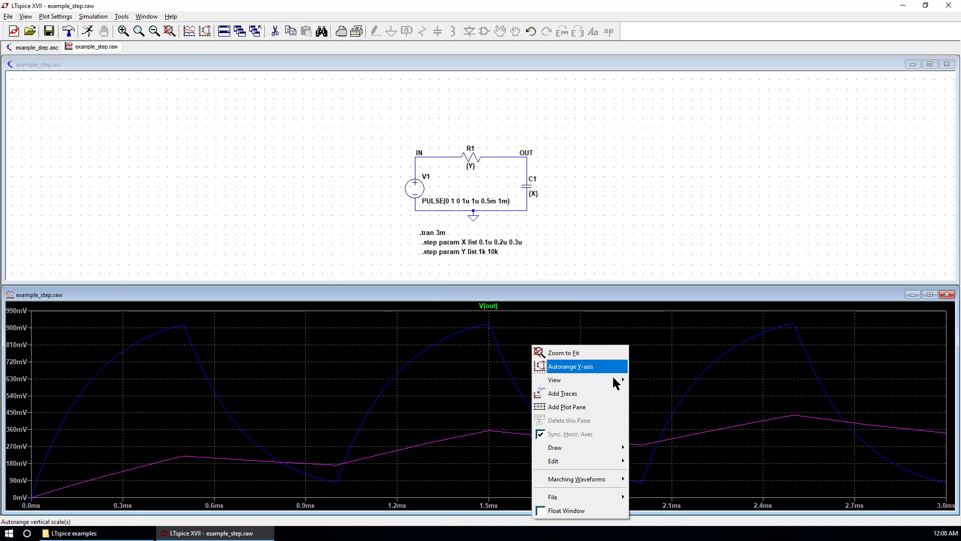
mouse_move(556, 380)
click(496, 425)
click(654, 209)
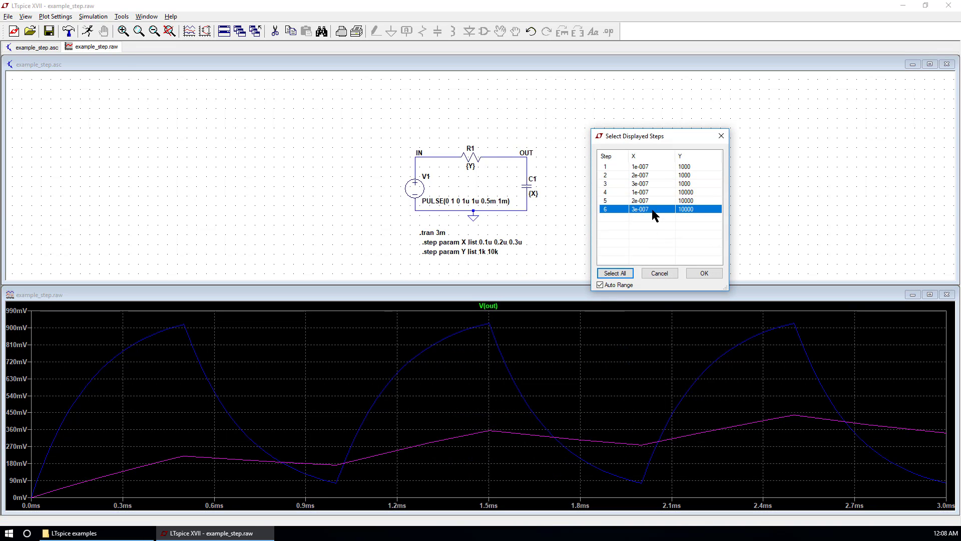
shift+click(657, 167)
click(704, 274)
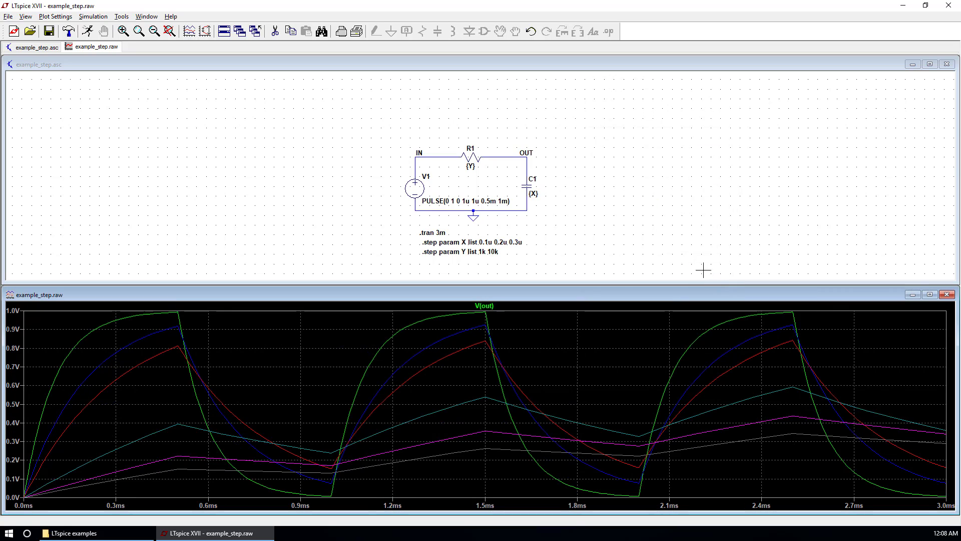
Open the V(out) trace's Expression Editor, browse the colour list, then cancel leaving it green
right_click(497, 308)
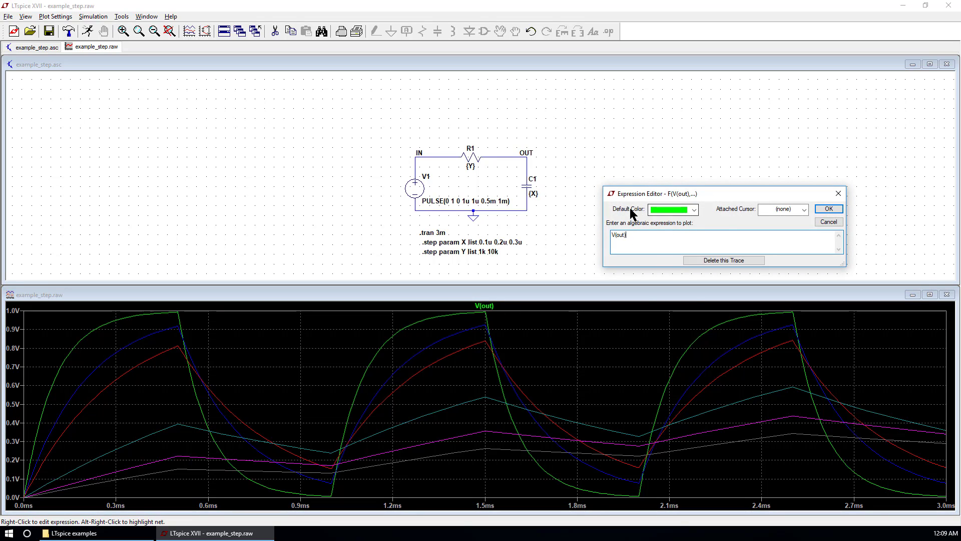
click(695, 210)
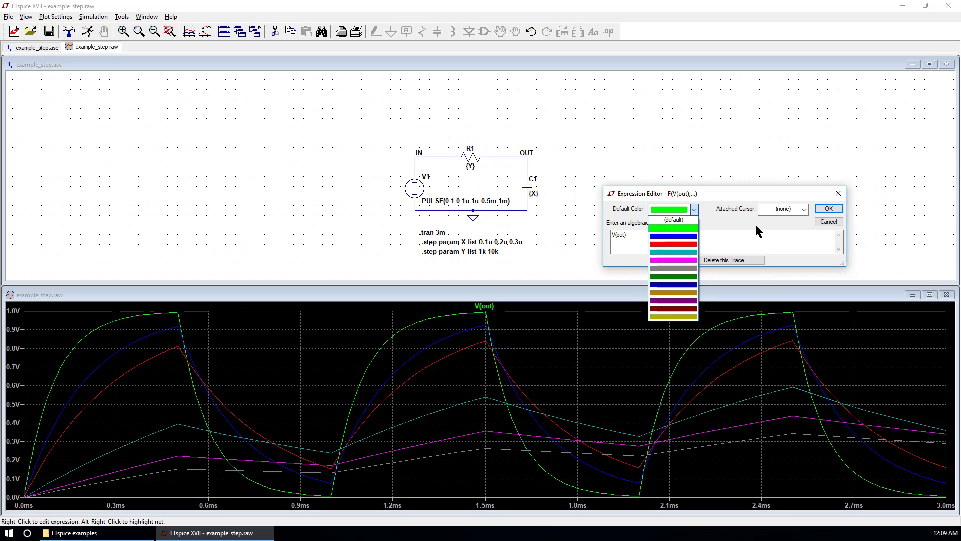
click(831, 222)
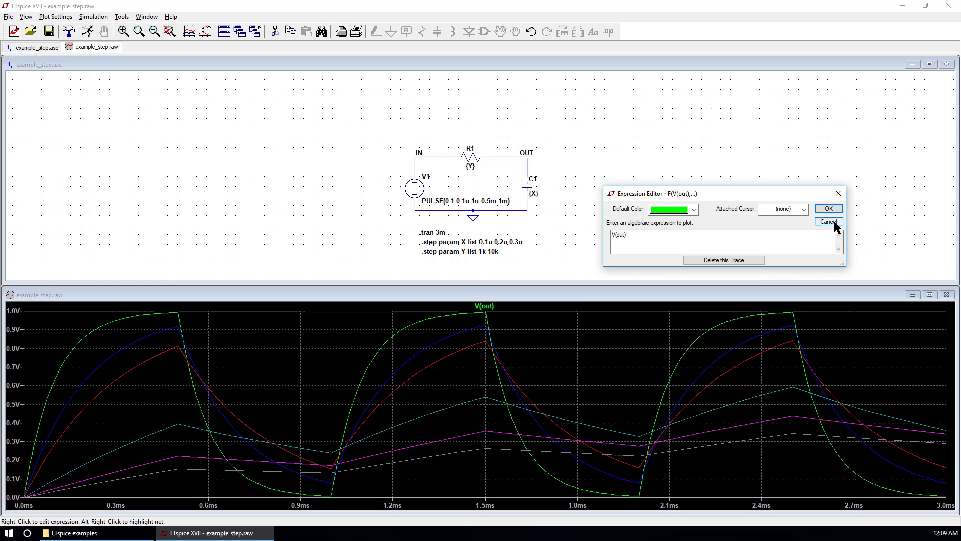
Open the SPICE Error Log from the schematic's View menu
click(831, 221)
click(76, 16)
mouse_move(69, 153)
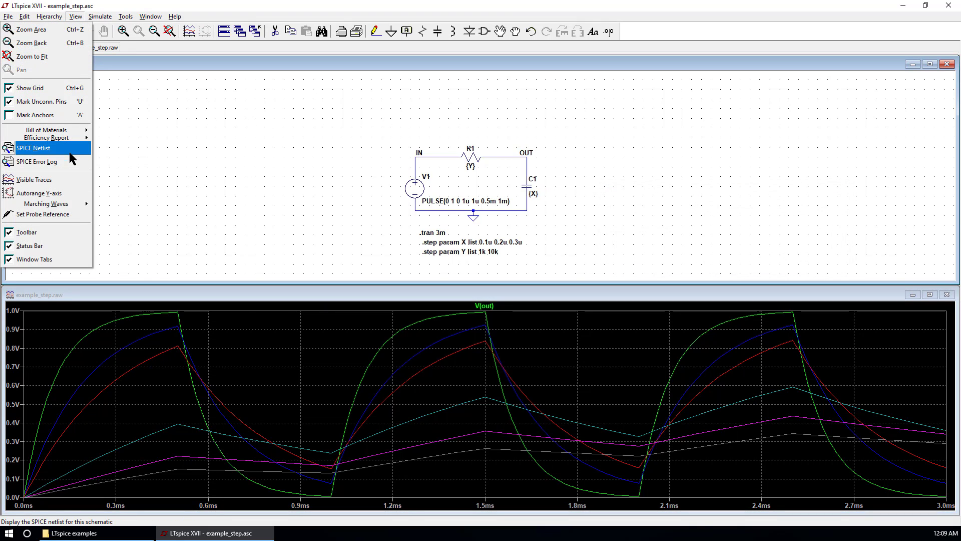
click(69, 162)
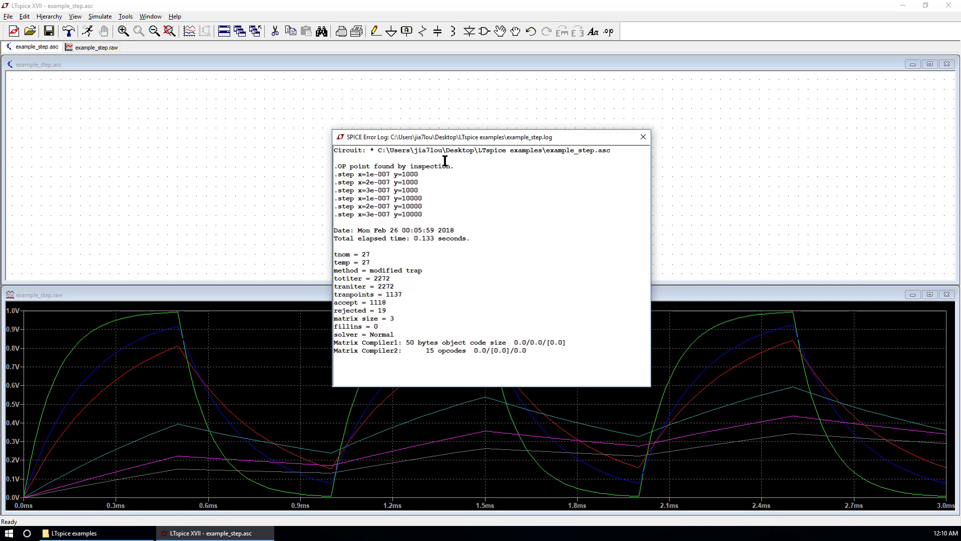
Highlight the .step lines confirming six X/Y combinations ran, then close the log
drag(446, 136, 466, 138)
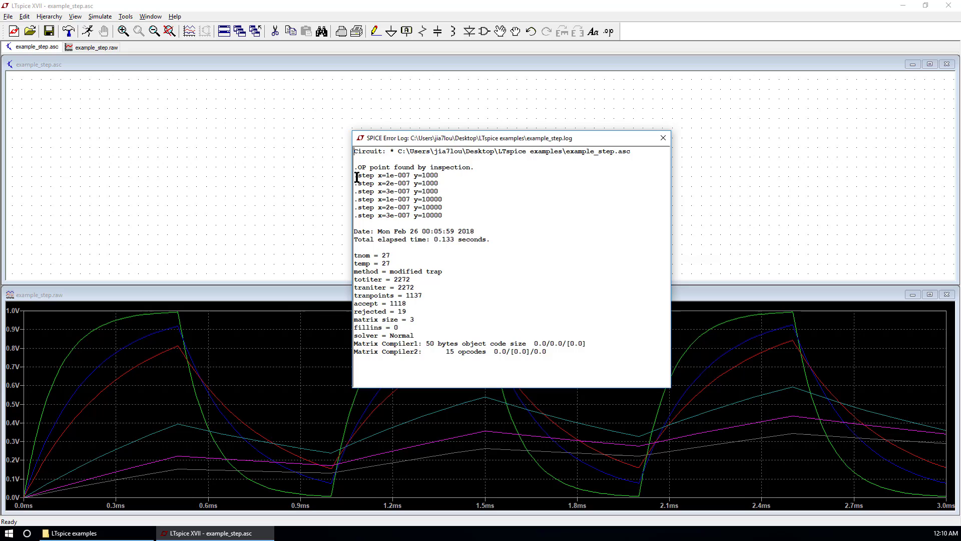
drag(358, 175, 455, 219)
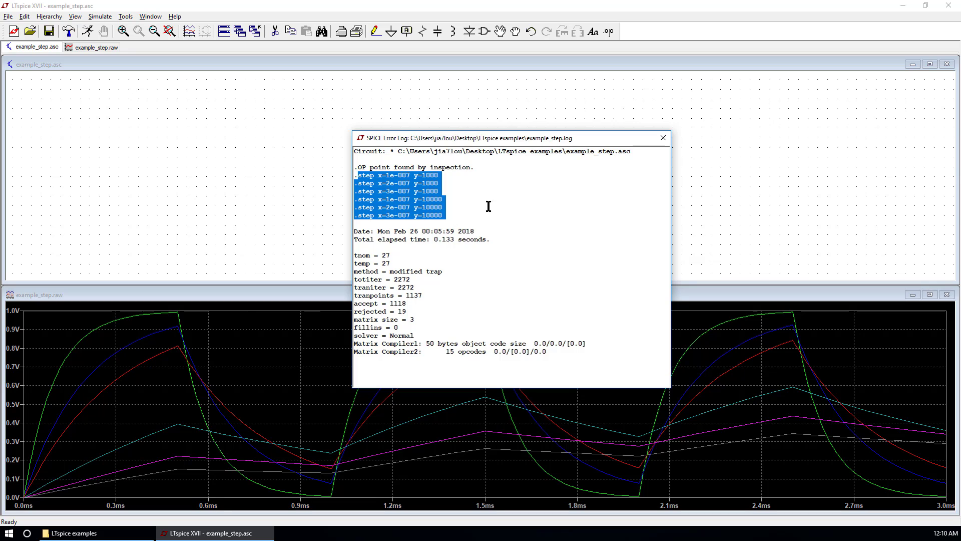
click(663, 138)
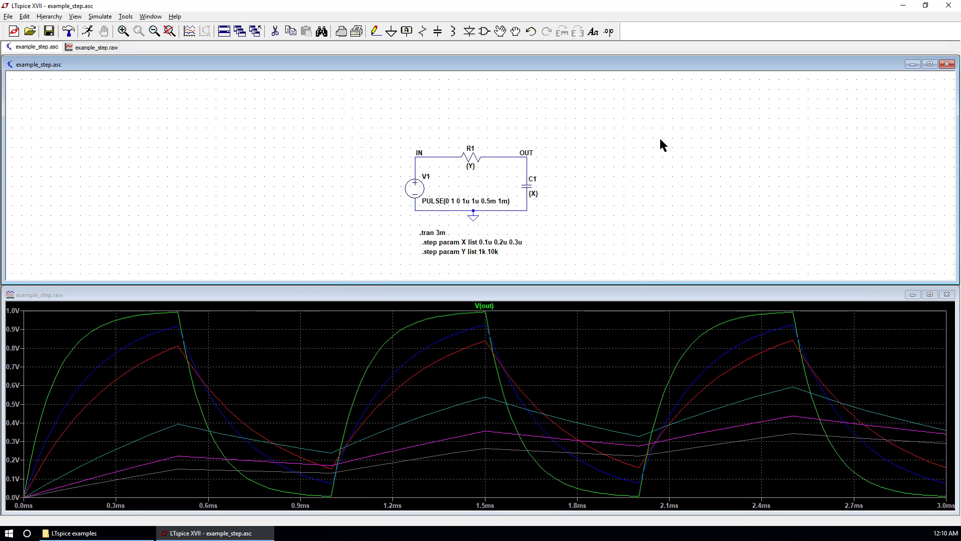
Export V(out) for all six steps from the plot window to example_step.txt in the examples folder
click(323, 298)
click(9, 17)
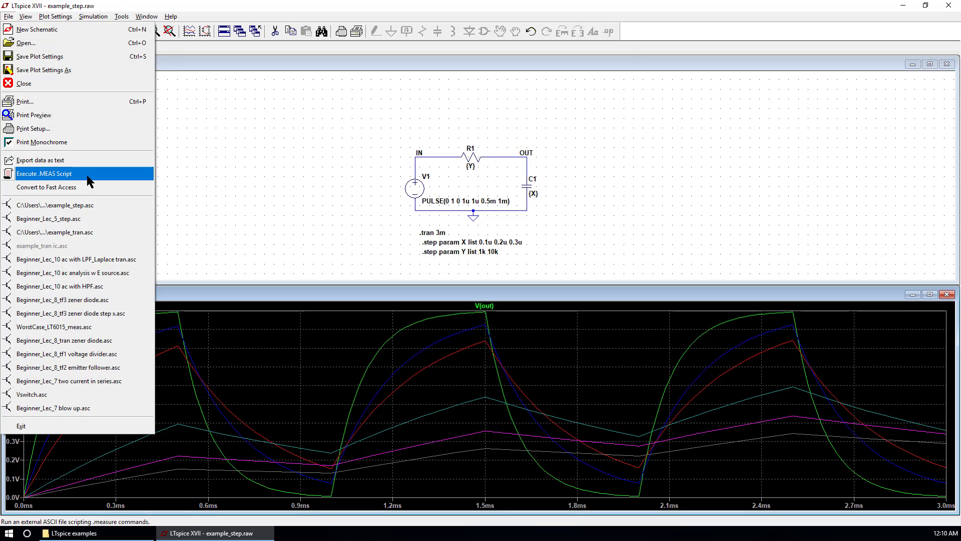
click(94, 160)
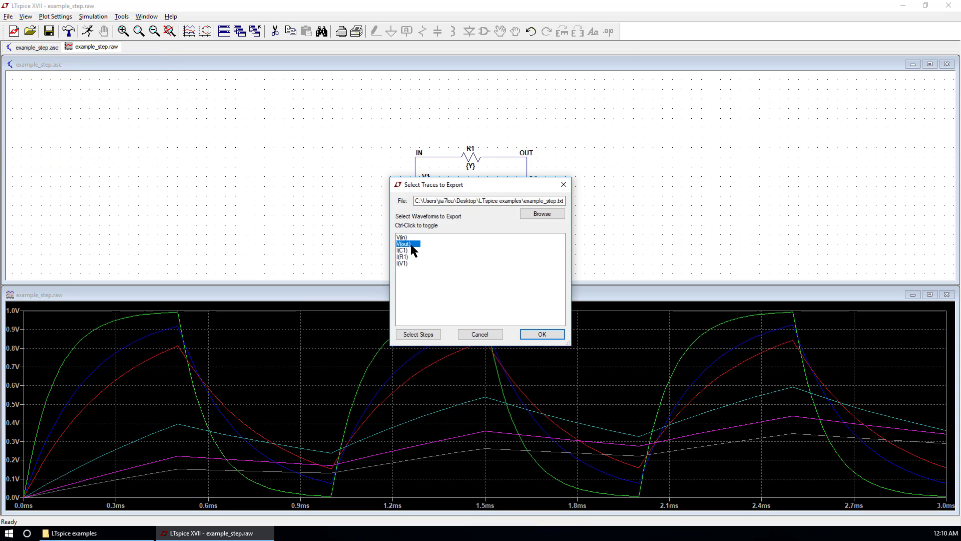
click(542, 334)
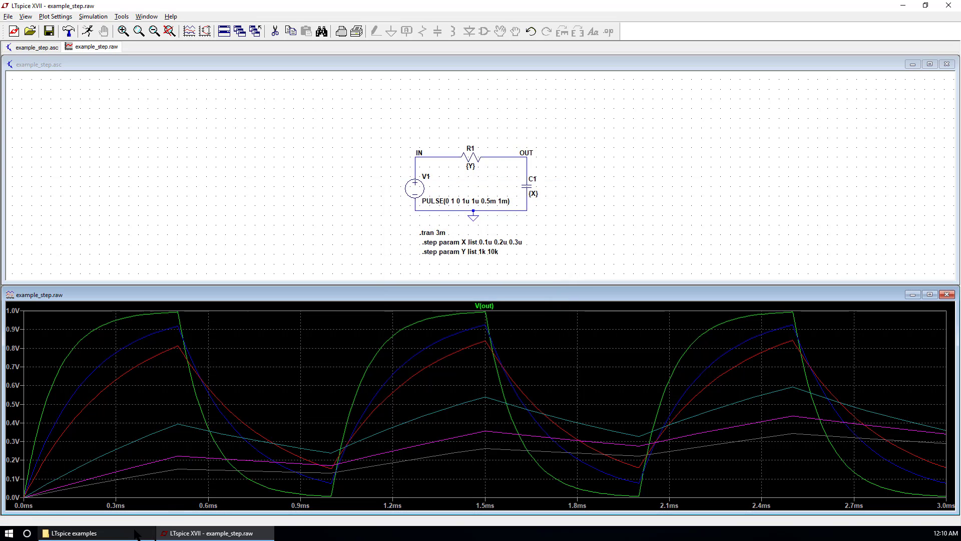
click(75, 533)
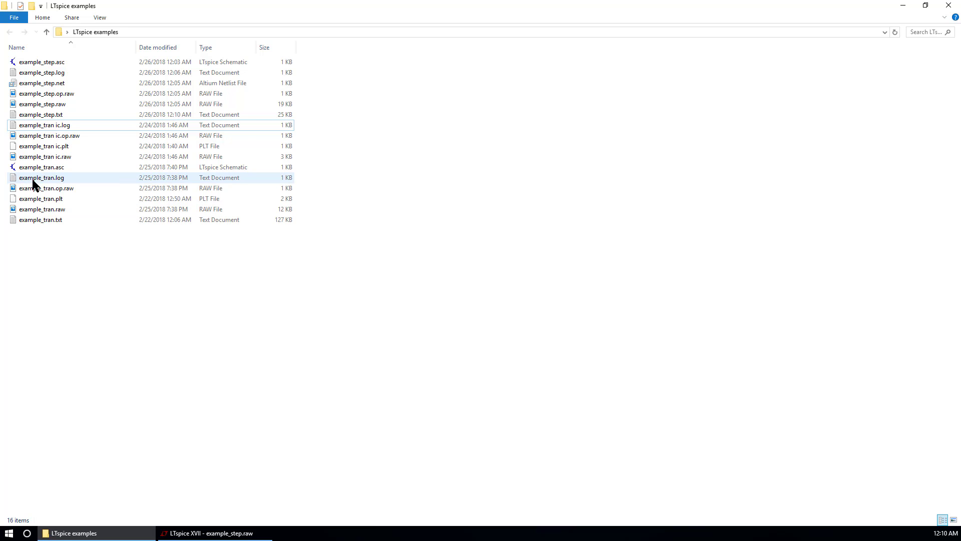
Open example_step.txt full-screen in Notepad and highlight the Step Information run 1/6 header
double_click(73, 114)
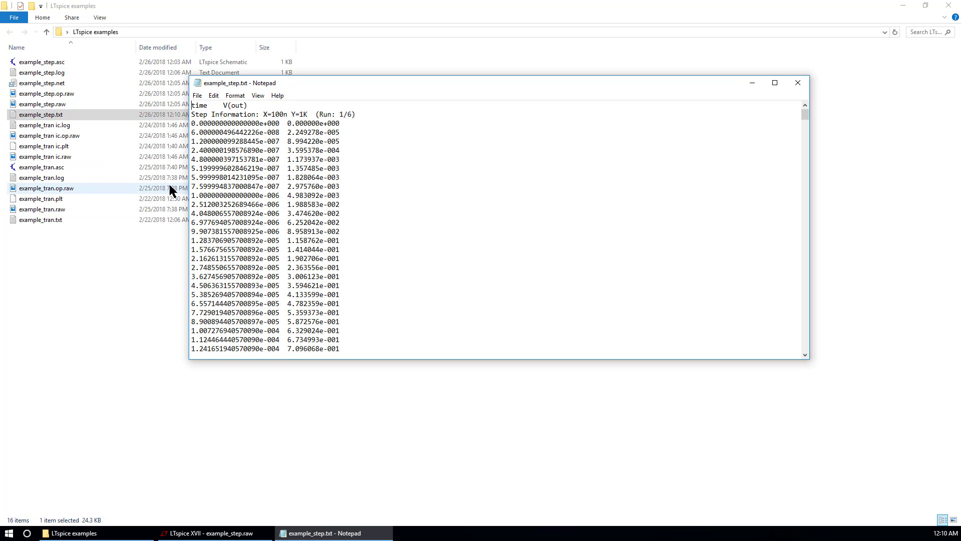
double_click(685, 89)
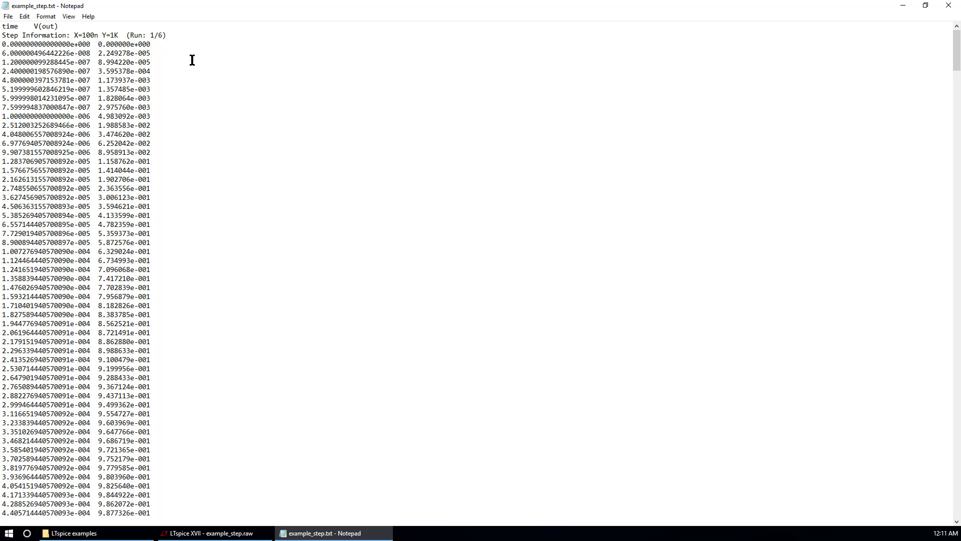
mouse_move(191, 34)
mouse_down()
mouse_move(2, 35)
mouse_move(175, 38)
mouse_up()
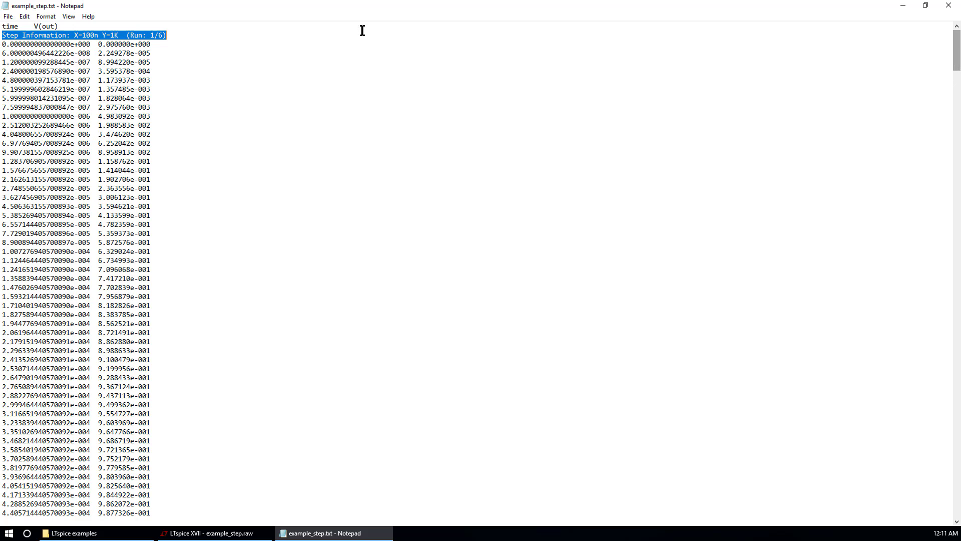
click(167, 34)
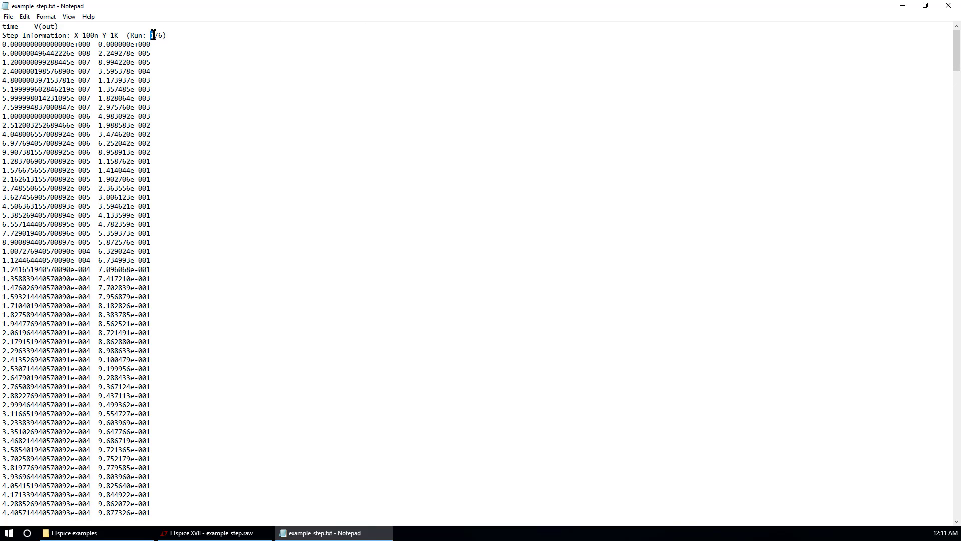
drag(163, 34, 149, 38)
Scroll down to the run 6/6 block and highlight its step parameters
drag(957, 61, 906, 500)
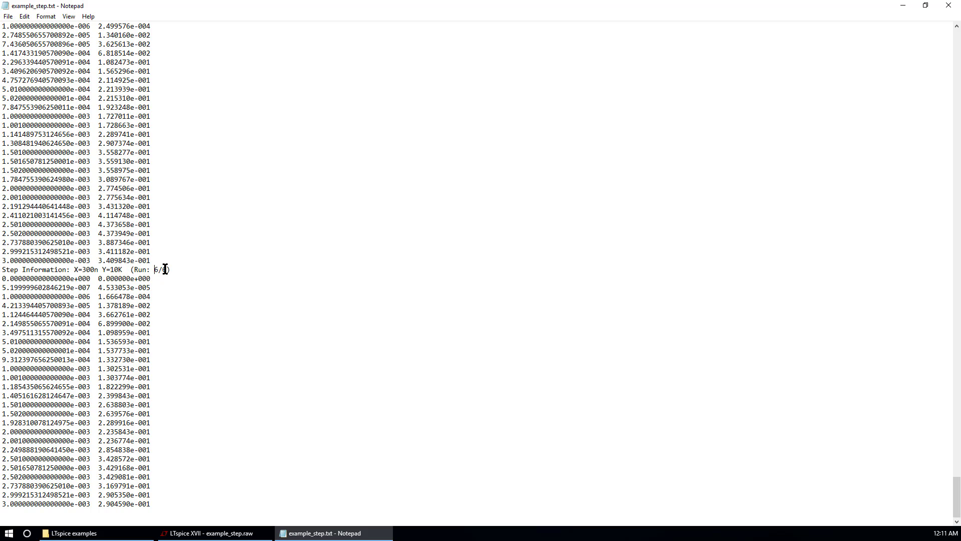
drag(154, 269, 2, 266)
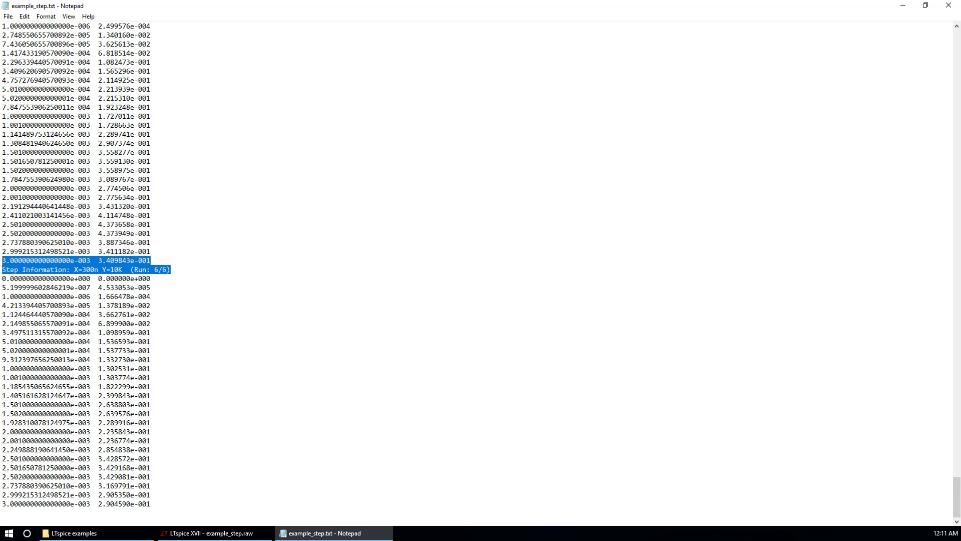
click(78, 278)
drag(91, 271, 2, 271)
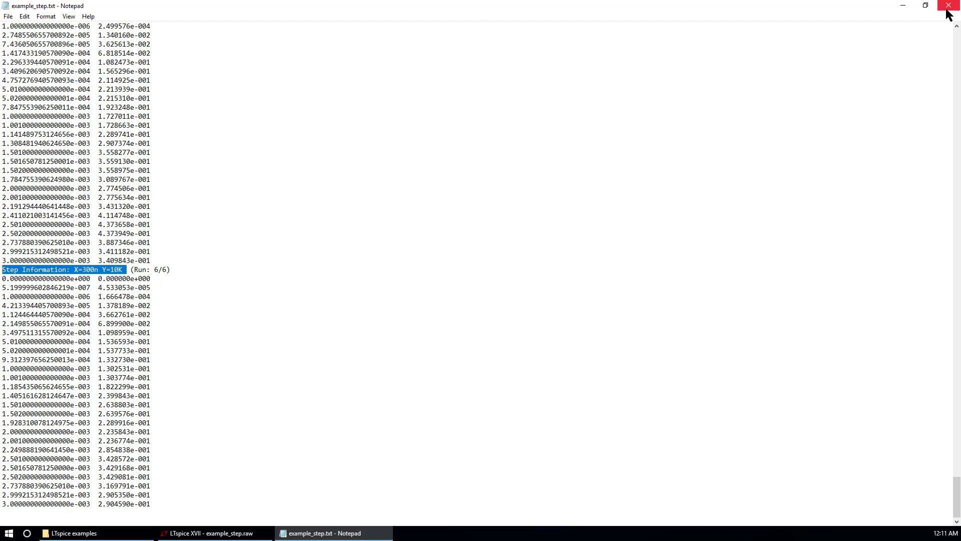